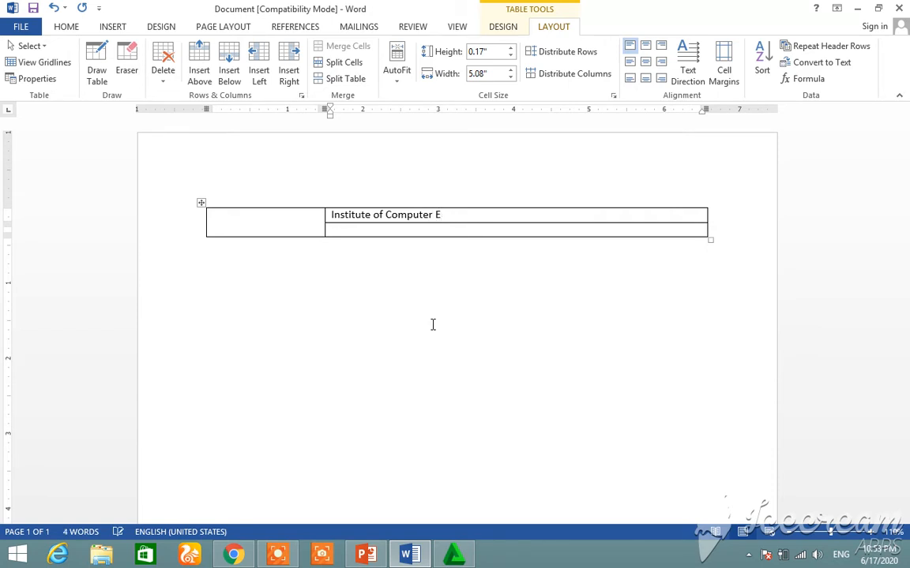
# - Complete the heading cell as "Institute of Computer Studies(Regd.)" and enter "Admission Open" in the cell below it
pyautogui.write('Studies(Regd.')
pyautogui.hotkey('shift', 'Tab')
pyautogui.press('Tab')
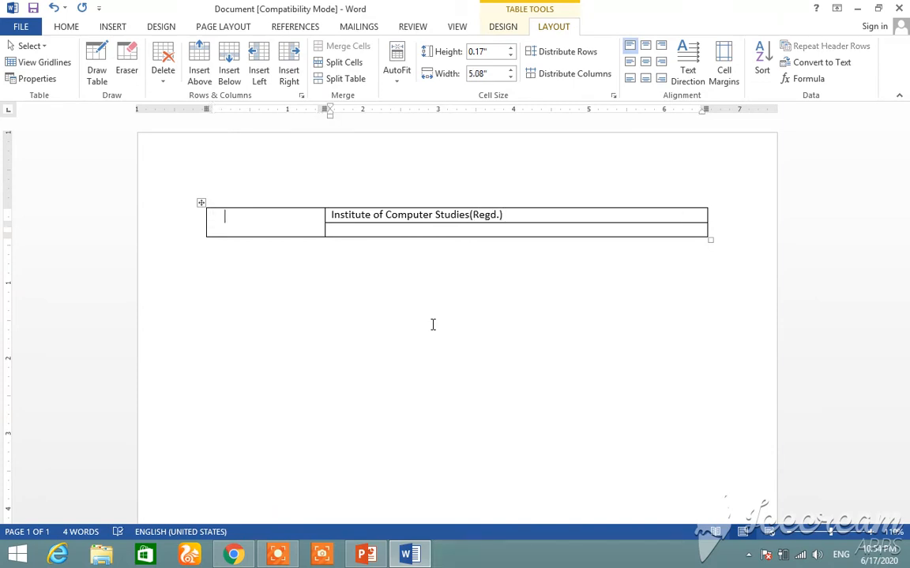
pyautogui.write('Admission Open')
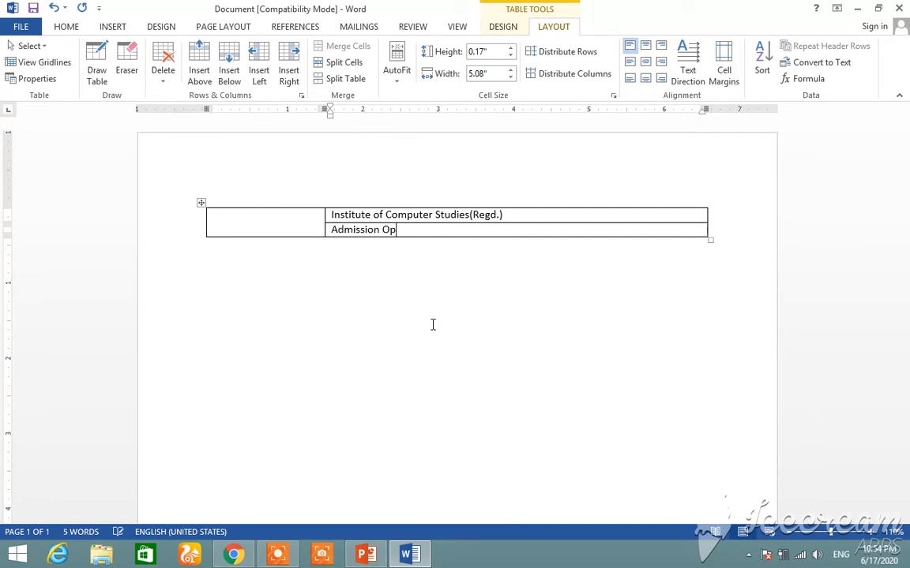
# - Center the two heading cells horizontally and vertically and enlarge their text to 22 pt
pyautogui.click(458, 205)
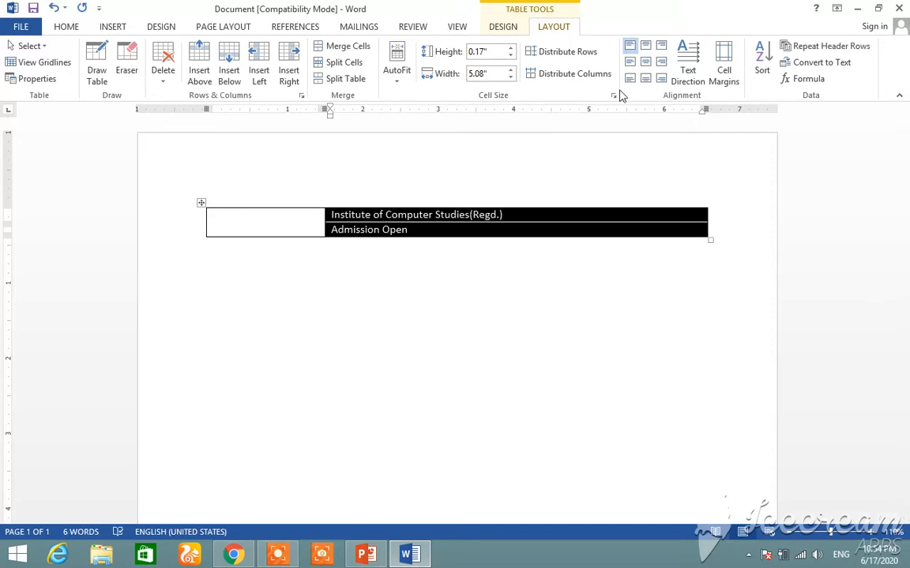
pyautogui.click(646, 62)
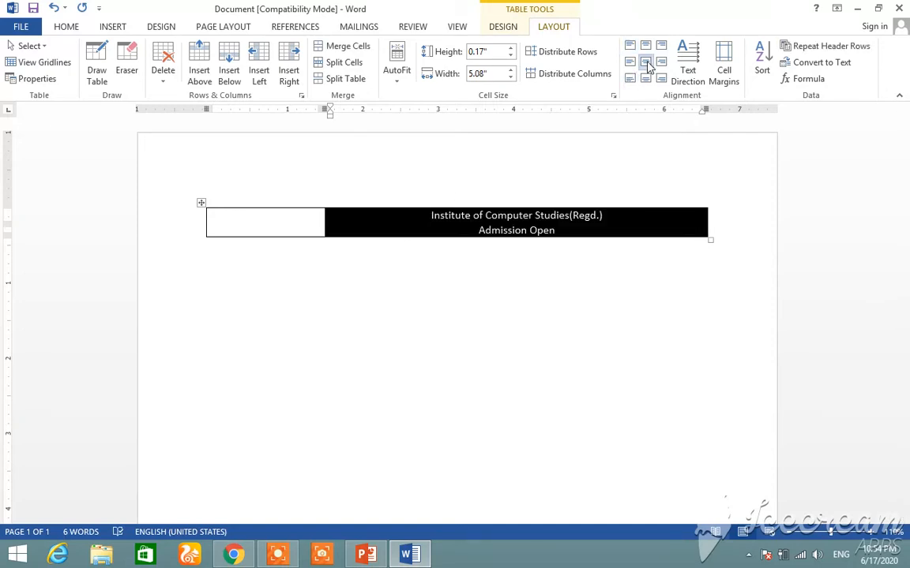
pyautogui.hotkey('ctrl', ']')
pyautogui.hotkey('ctrl', ']')
pyautogui.hotkey('ctrl', ']')
pyautogui.hotkey('ctrl', ']')
pyautogui.hotkey('ctrl', ']')
pyautogui.hotkey('ctrl', ']')
pyautogui.hotkey('ctrl', ']')
pyautogui.hotkey('ctrl', ']')
pyautogui.hotkey('ctrl', ']')
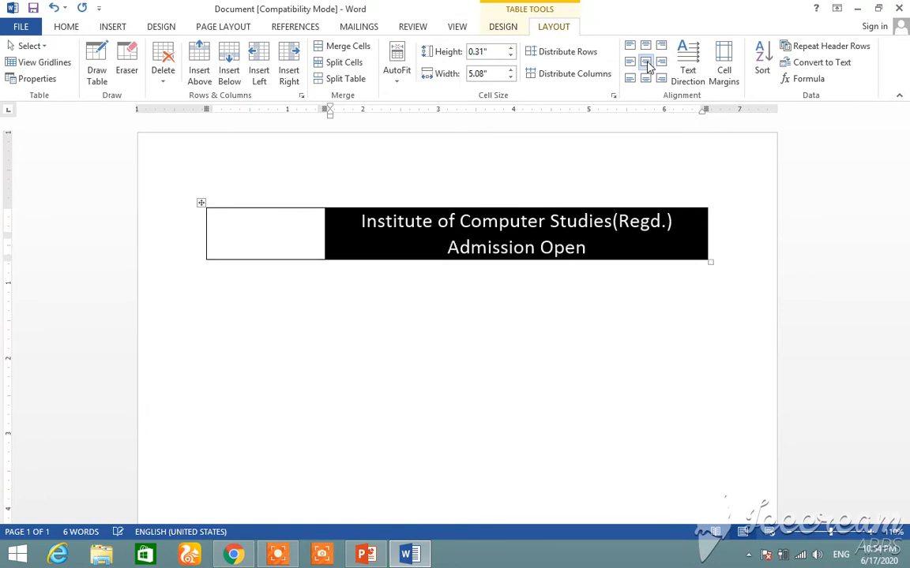
pyautogui.hotkey('ctrl', ']')
pyautogui.hotkey('ctrl', ']')
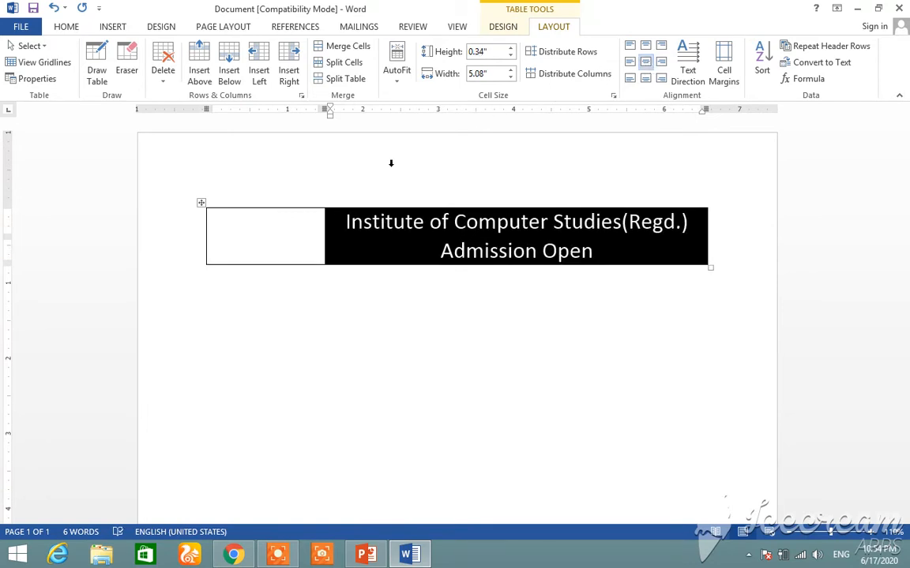
# - Insert the green emblem from drive E's "Online Class of MS office" folder into the empty left cell and shrink it to about 1.48" by 1.2"
pyautogui.click(292, 223)
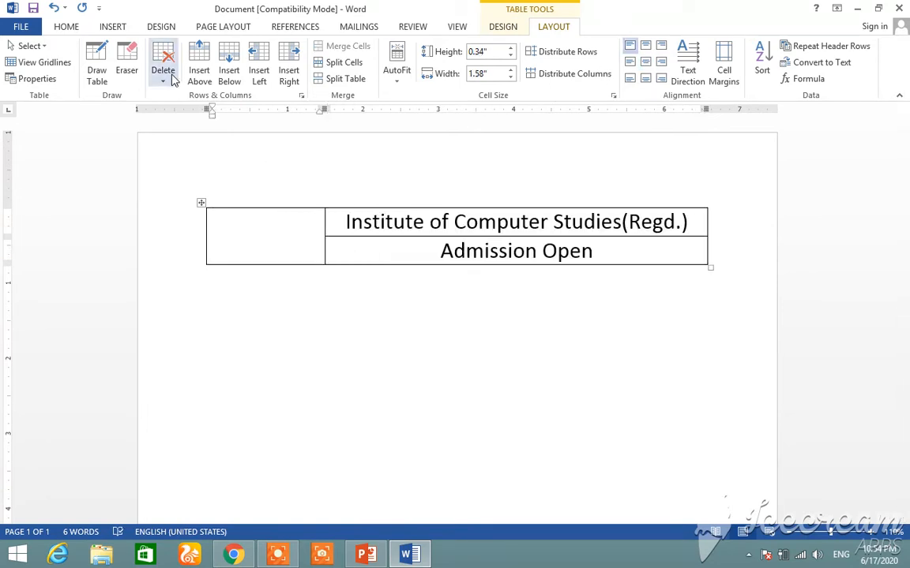
pyautogui.click(113, 26)
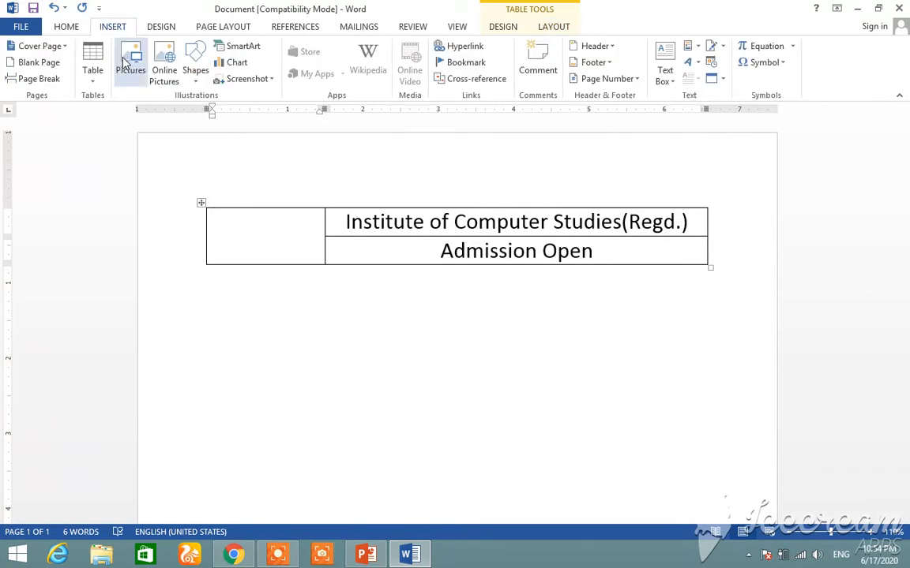
pyautogui.click(124, 62)
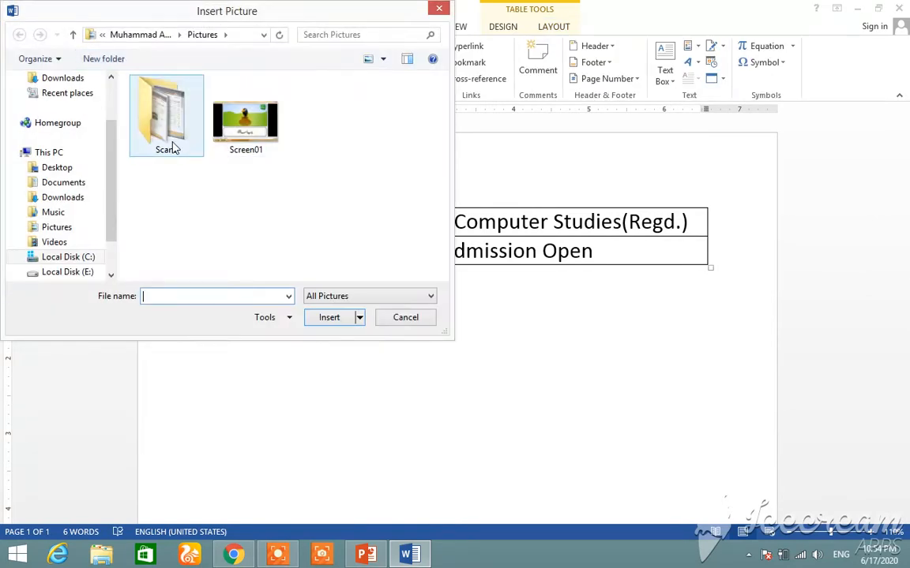
pyautogui.click(72, 272)
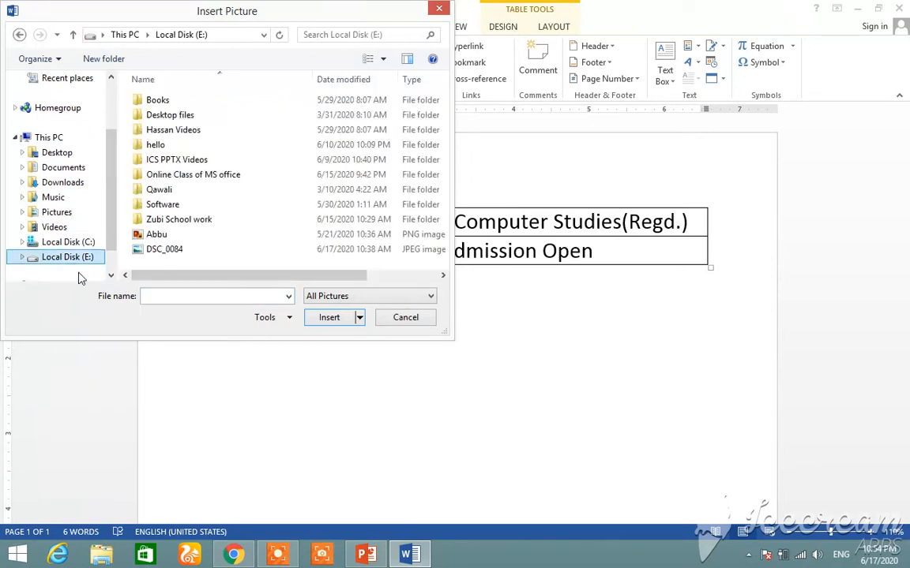
pyautogui.doubleClick(210, 176)
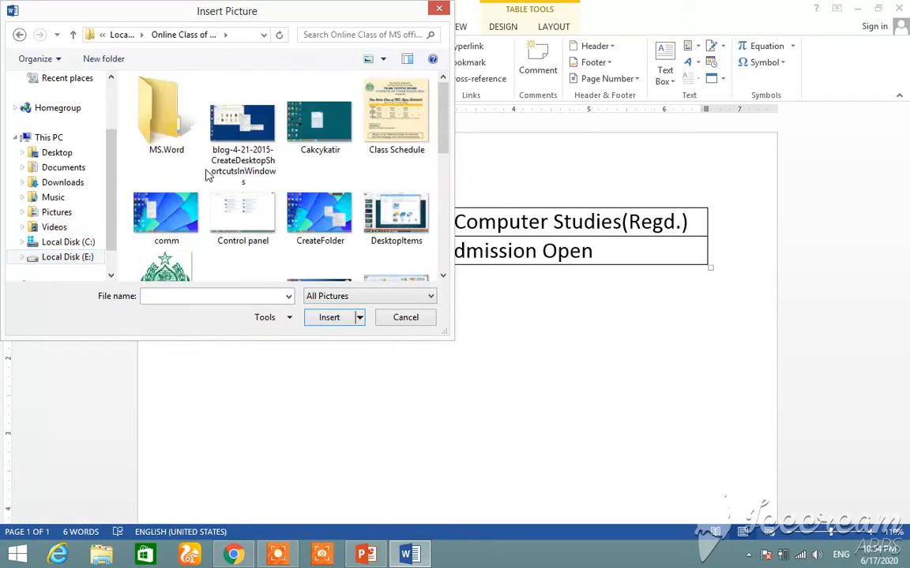
pyautogui.click(166, 259)
pyautogui.click(329, 319)
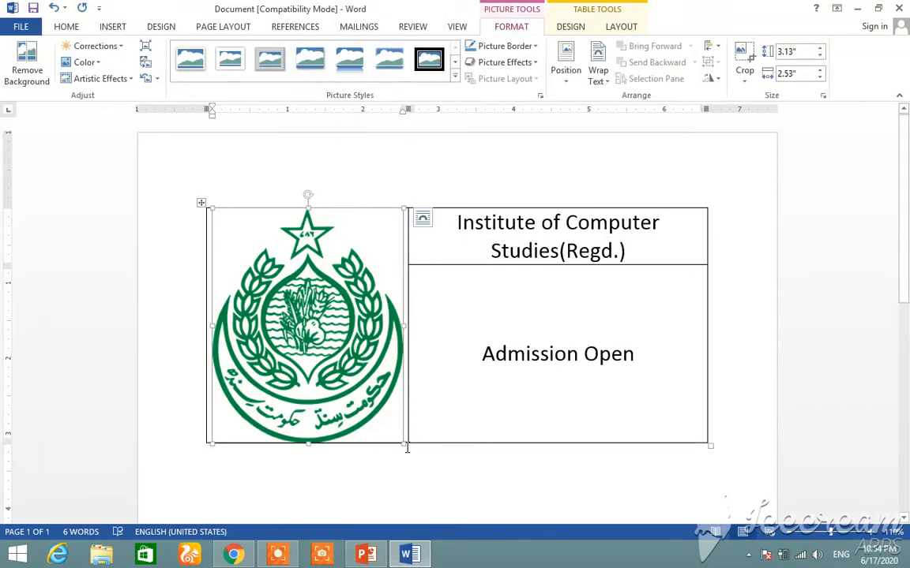
pyautogui.moveTo(401, 444); pyautogui.dragTo(304, 223)
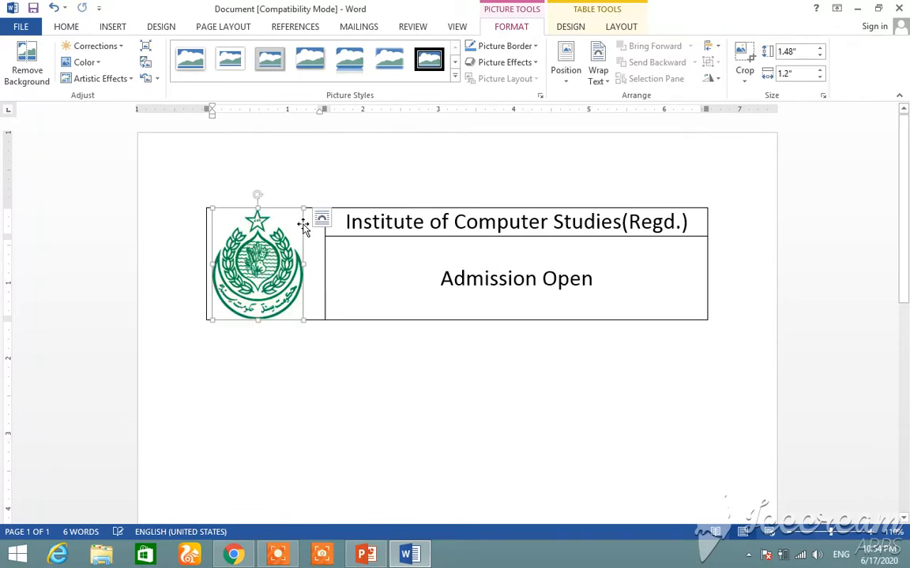
# - Remove all borders from the whole heading table and turn on the display of its gridlines
pyautogui.click(410, 225)
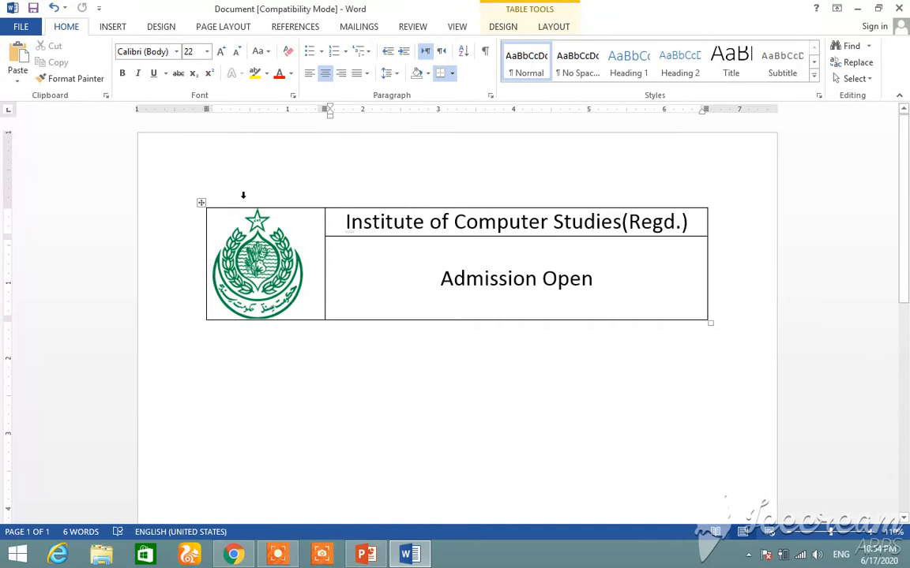
pyautogui.click(202, 203)
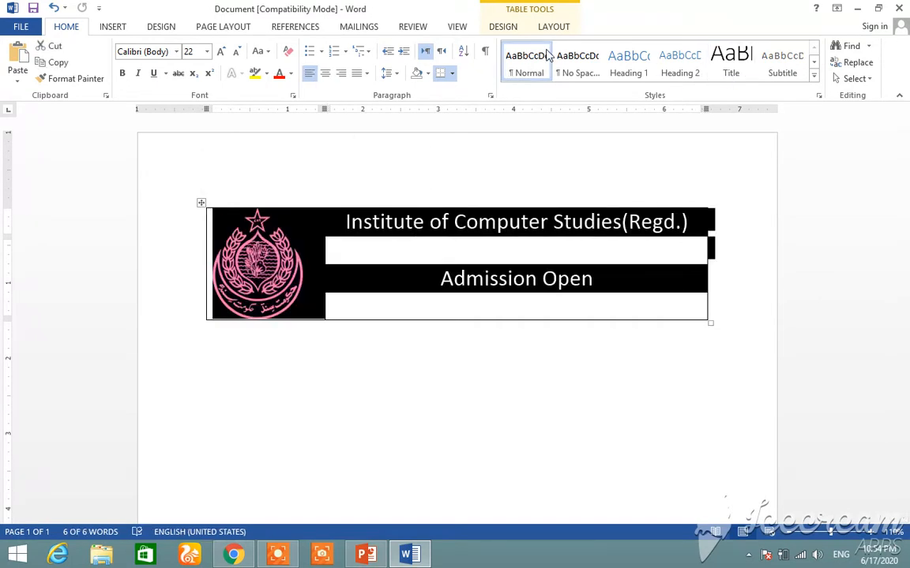
pyautogui.click(553, 27)
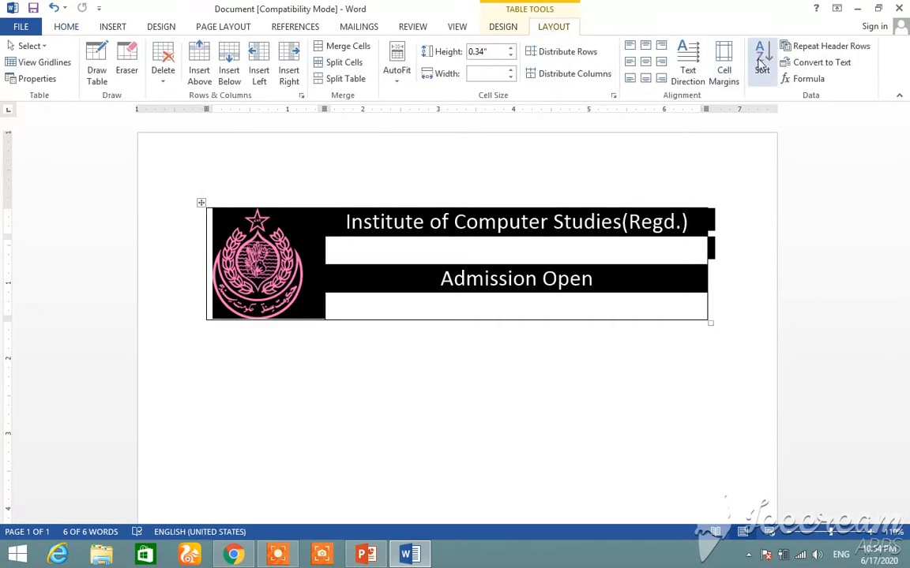
pyautogui.click(502, 26)
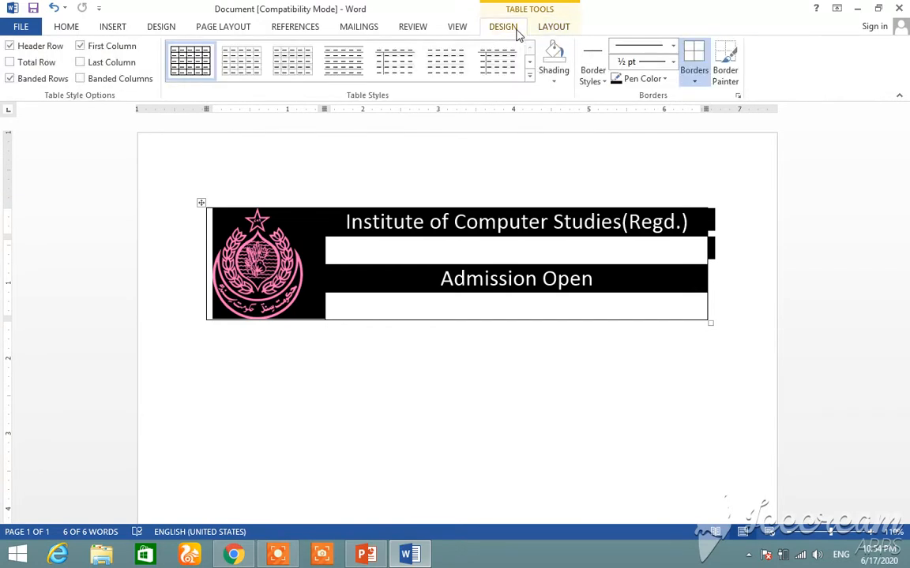
pyautogui.click(702, 81)
pyautogui.click(712, 160)
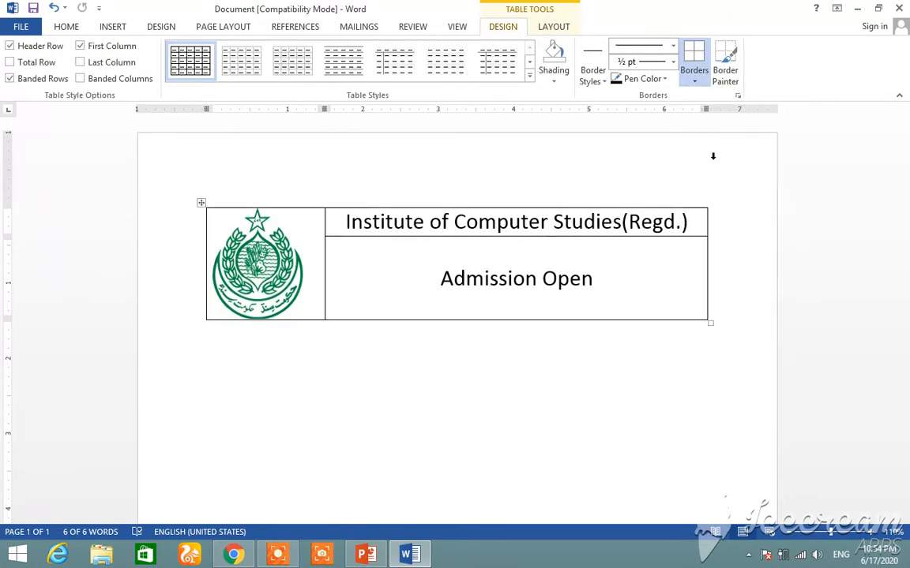
pyautogui.click(695, 82)
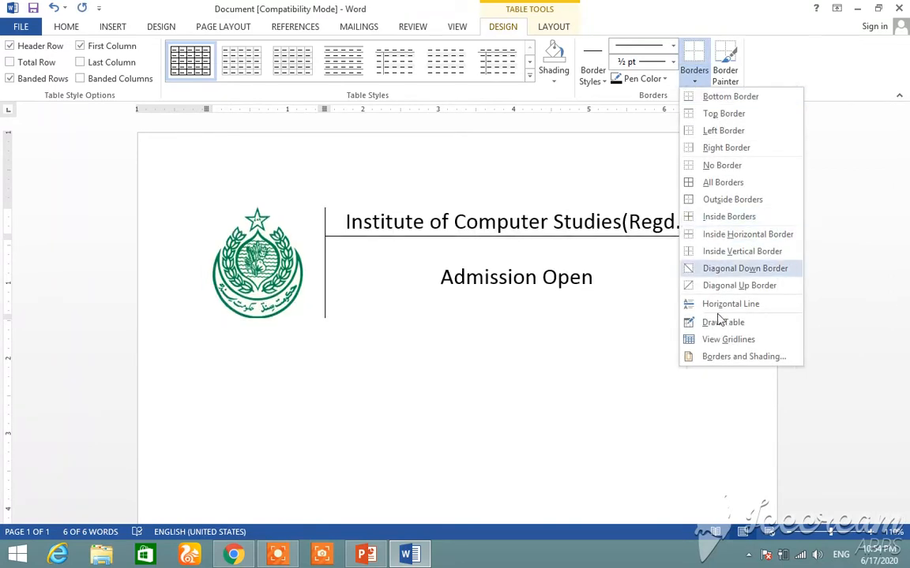
pyautogui.click(693, 339)
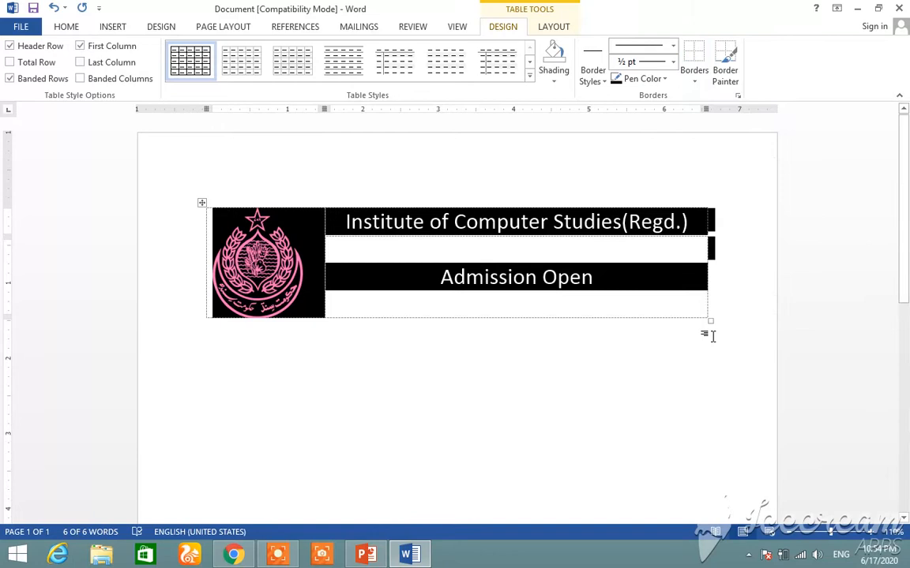
# - Deselect the table and check in the print preview how the page looks without borders
pyautogui.click(593, 407)
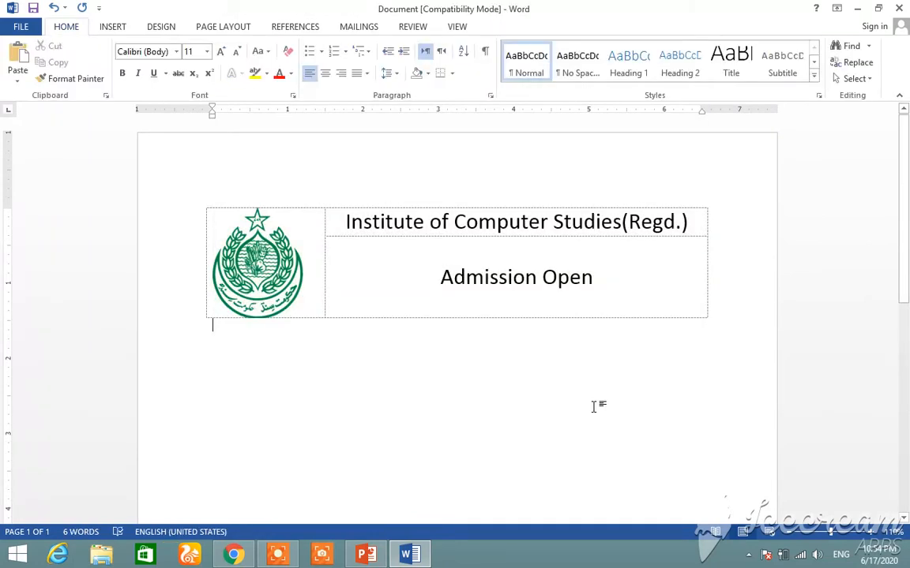
pyautogui.hotkey('ctrl', 'p')
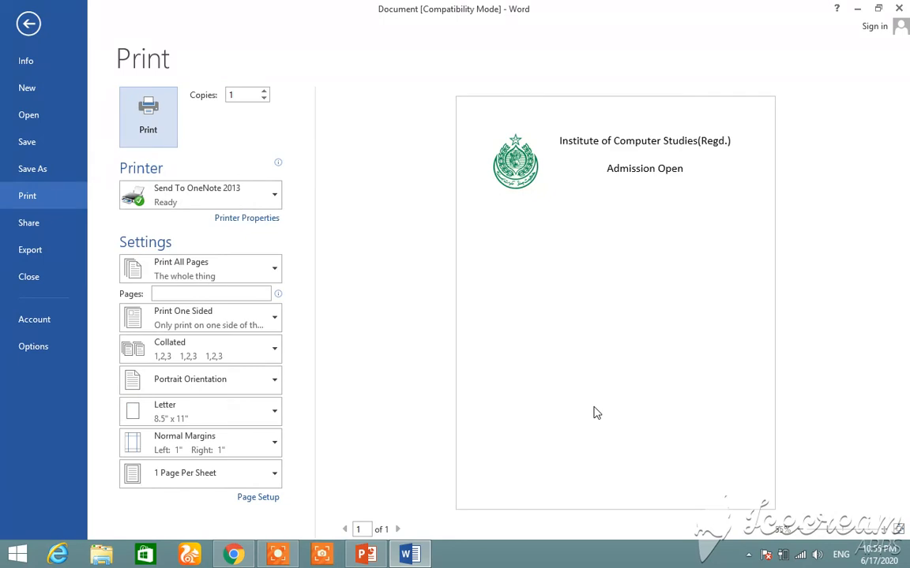
pyautogui.press('Escape')
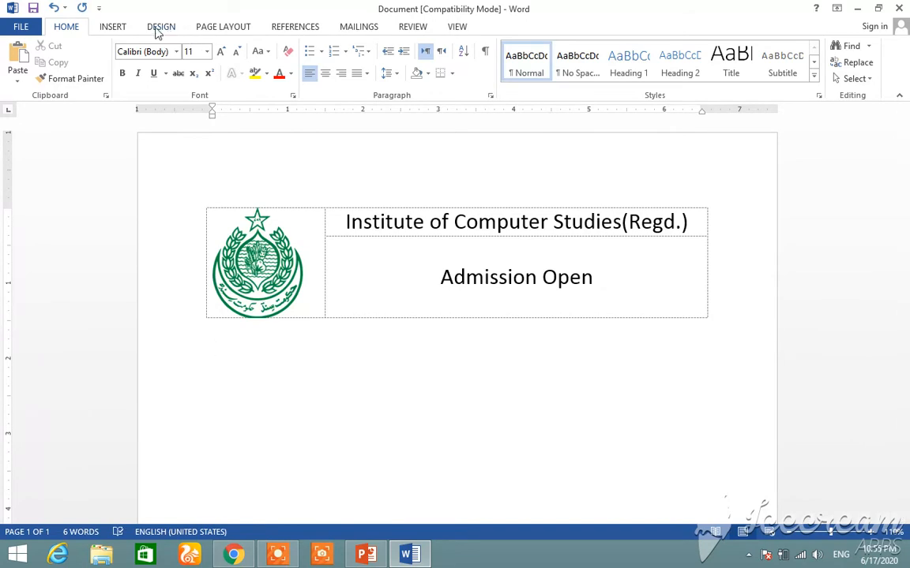
# - Insert a 2x2 table below the heading table and merge the two cells of its first row
pyautogui.click(115, 28)
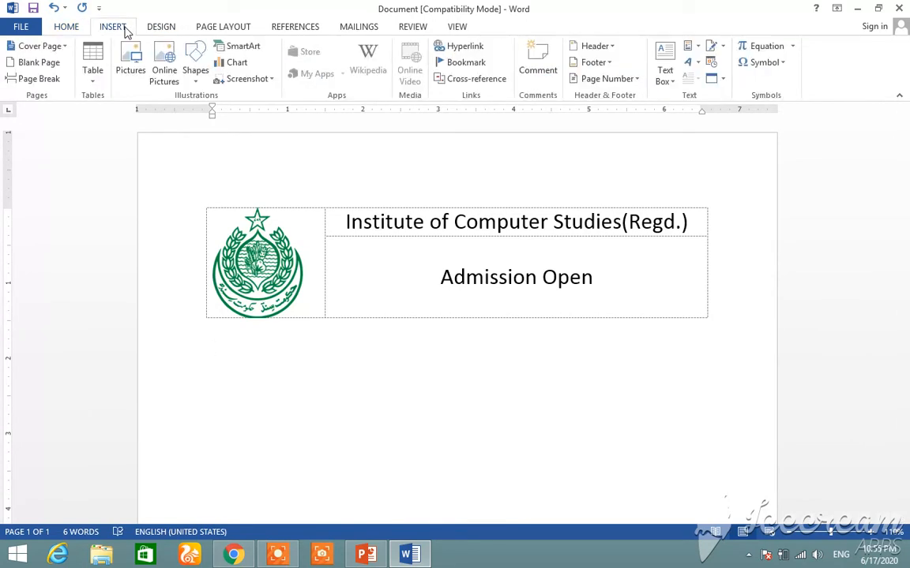
pyautogui.click(98, 68)
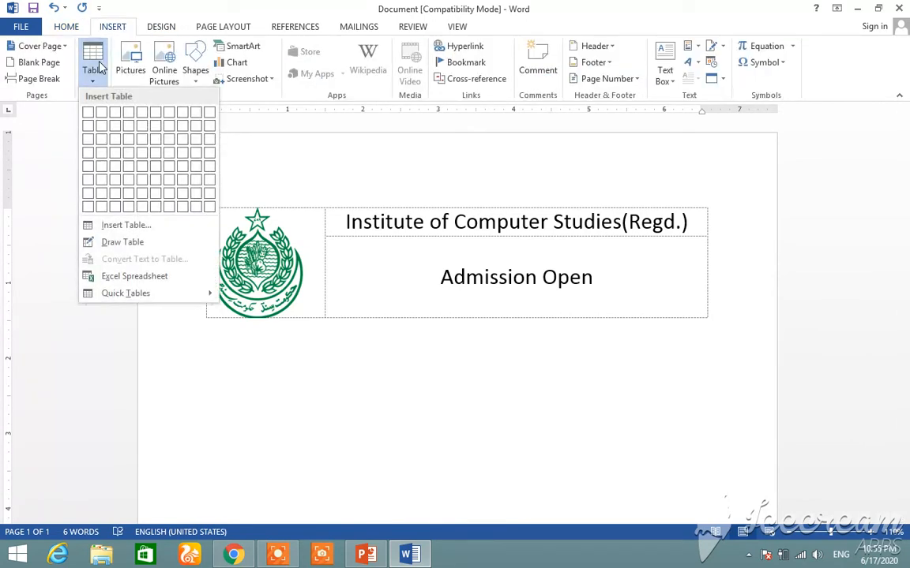
pyautogui.click(105, 124)
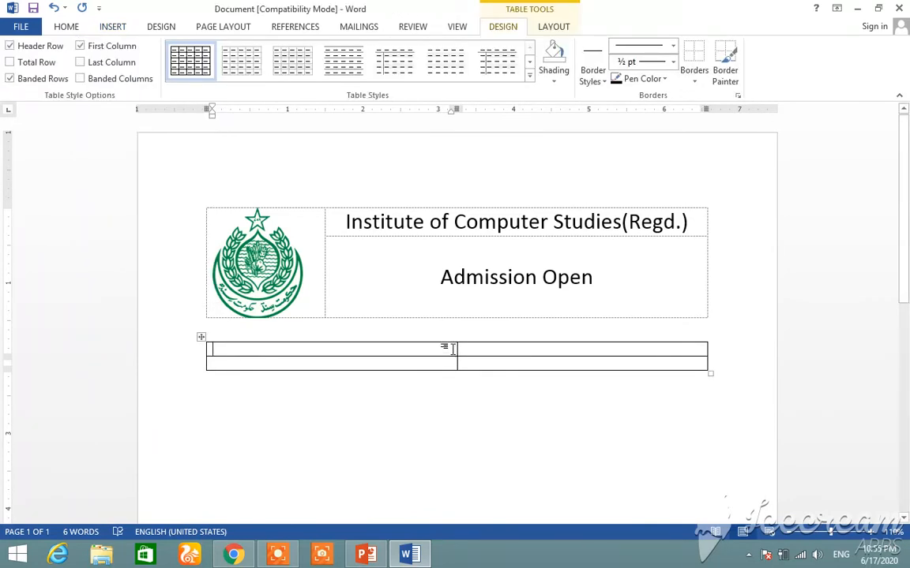
pyautogui.moveTo(452, 349); pyautogui.dragTo(466, 355)
pyautogui.rightClick(466, 357)
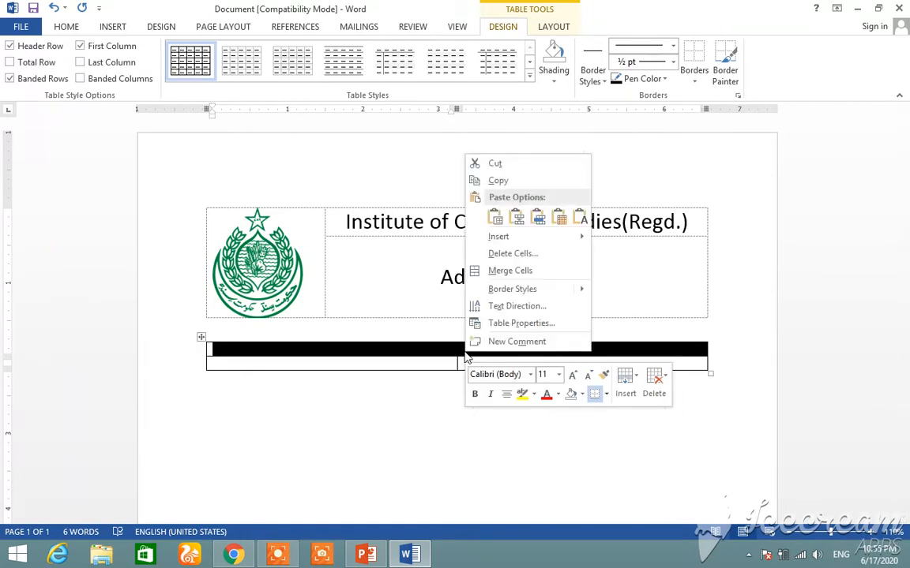
pyautogui.click(510, 270)
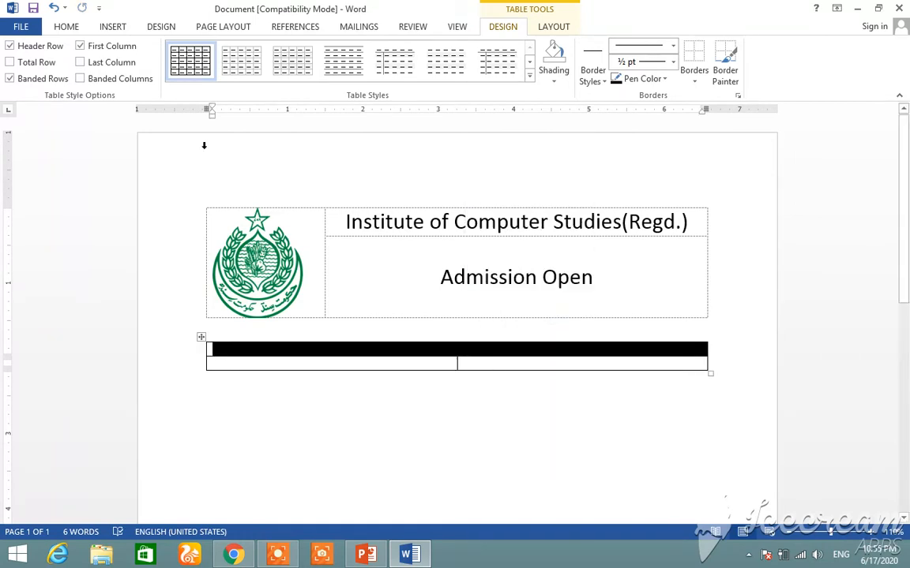
# - Insert the "no-desktop-tile" picture into the merged top cell of the new table
pyautogui.click(241, 353)
pyautogui.click(117, 27)
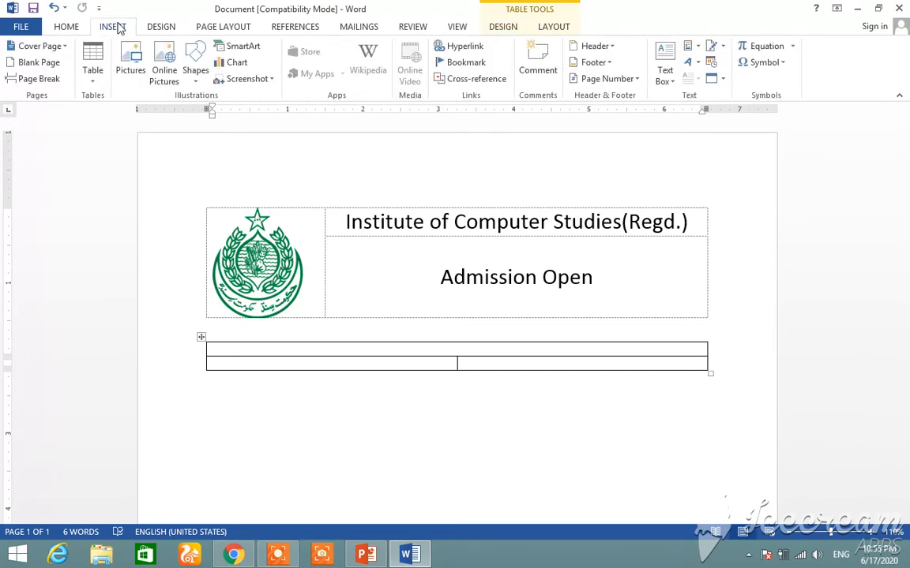
pyautogui.click(130, 61)
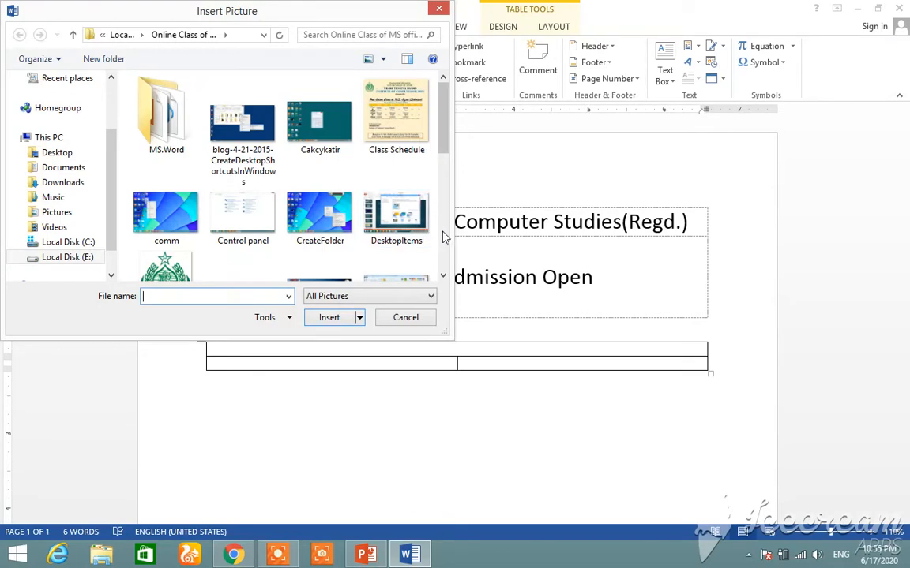
pyautogui.scroll(-3, 444, 237)
pyautogui.scroll(-3, 444, 237)
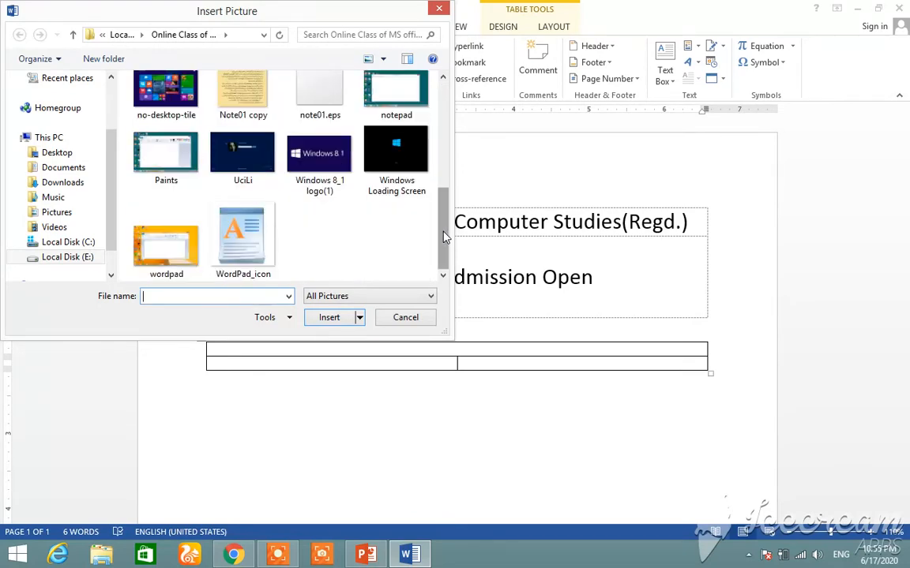
pyautogui.click(162, 95)
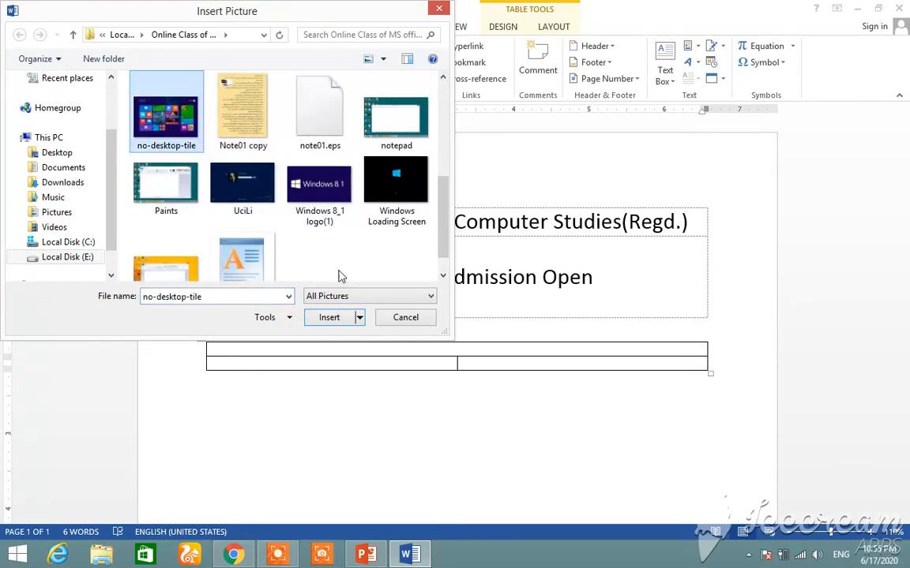
pyautogui.click(335, 320)
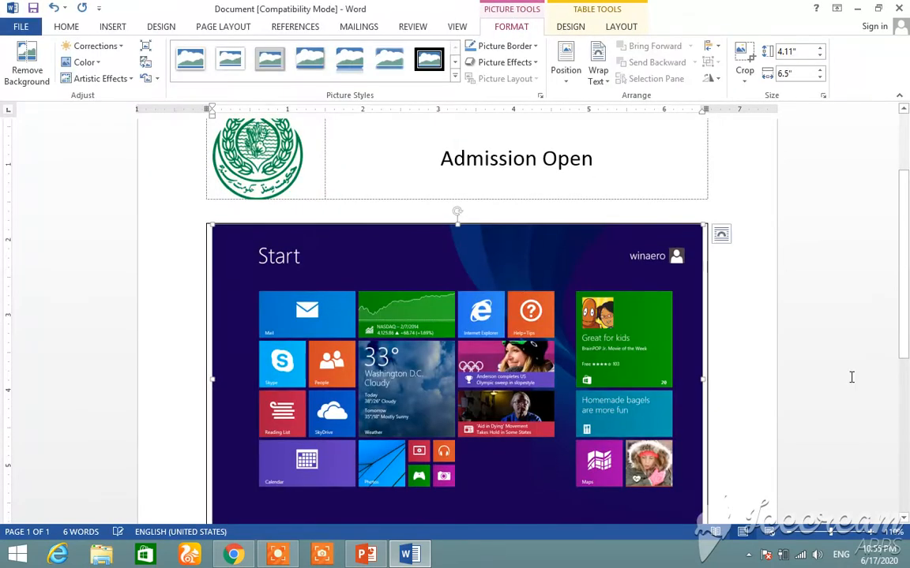
# - Add a blank line in the first cell below the picture and insert the Calendar 2 quick table there
pyautogui.scroll(-3, 905, 341)
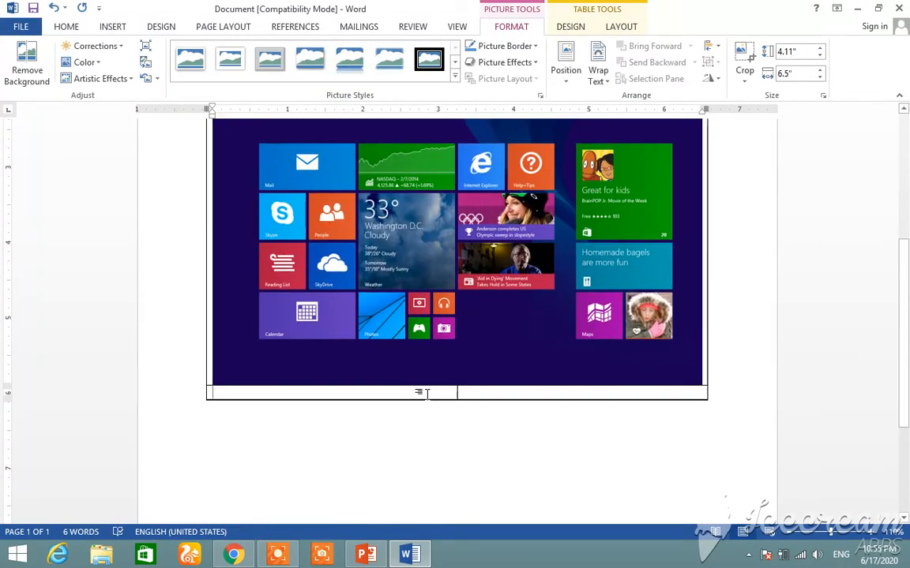
pyautogui.click(427, 394)
pyautogui.press('Return')
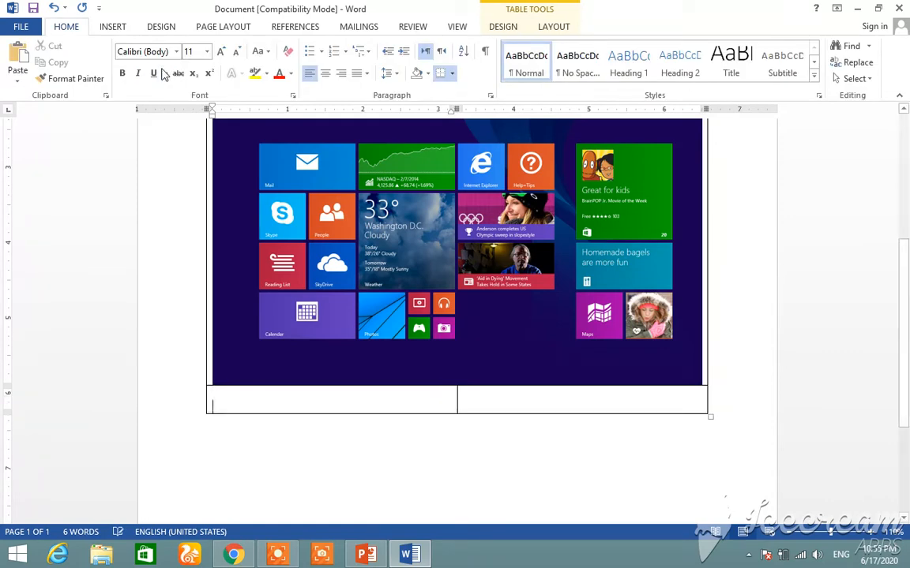
pyautogui.click(115, 28)
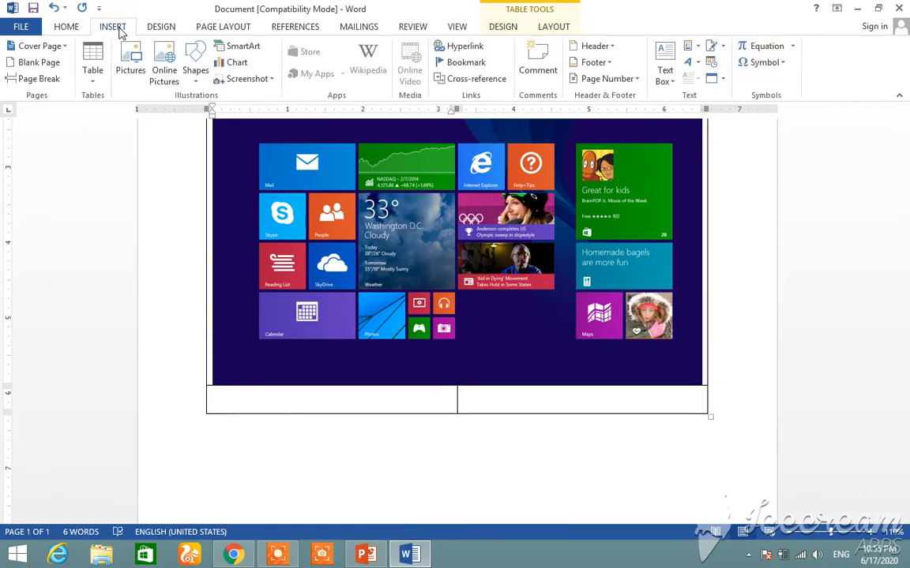
pyautogui.click(93, 67)
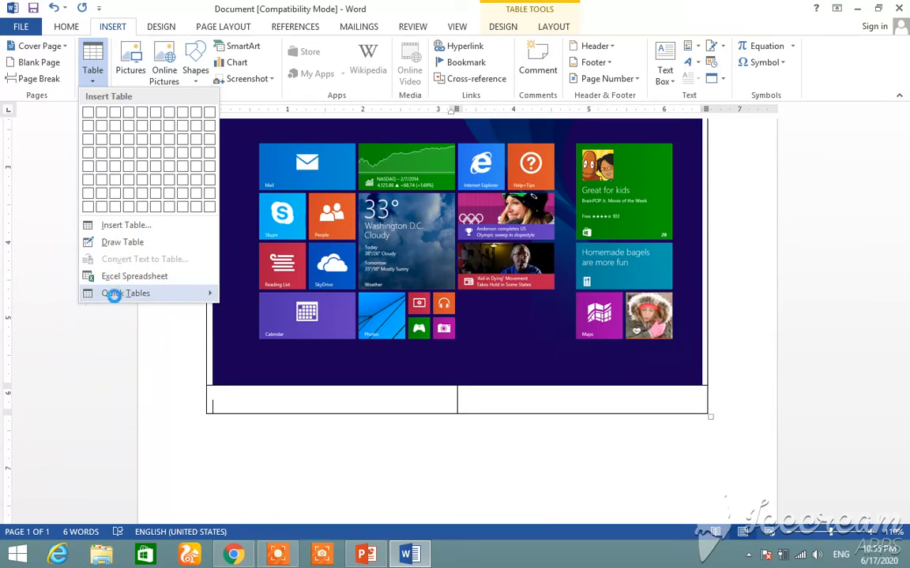
pyautogui.click(113, 294)
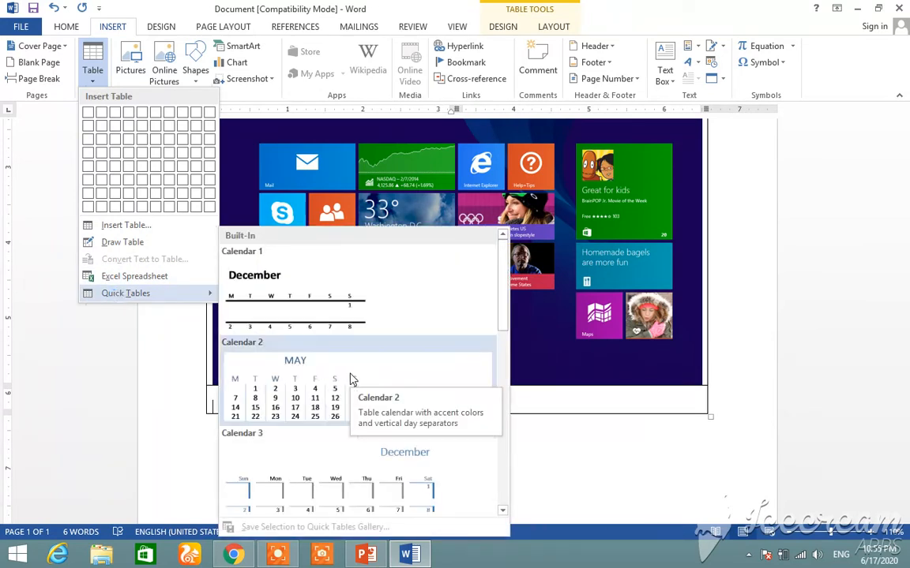
pyautogui.click(348, 377)
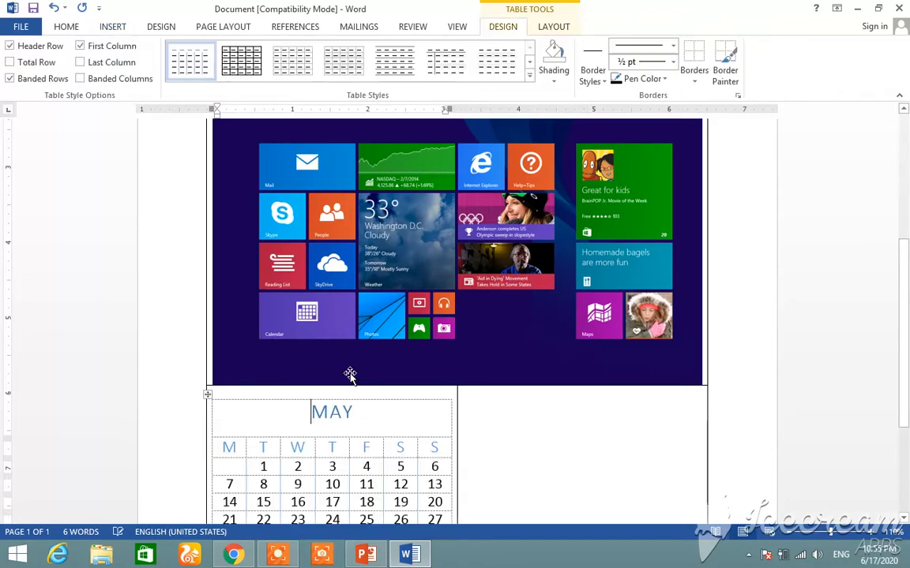
# - Insert the Calendar 2 quick table in the empty cell beside the first calendar
pyautogui.click(480, 398)
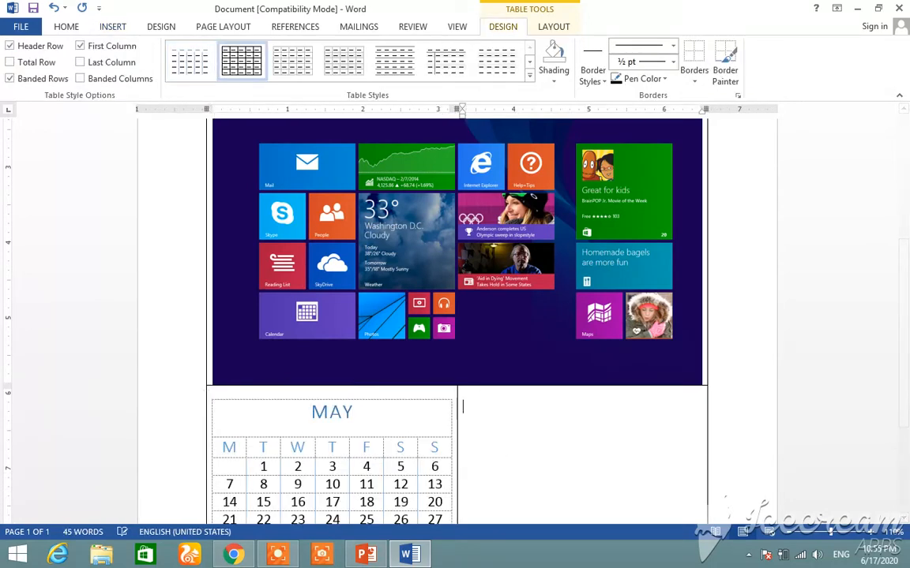
pyautogui.click(112, 26)
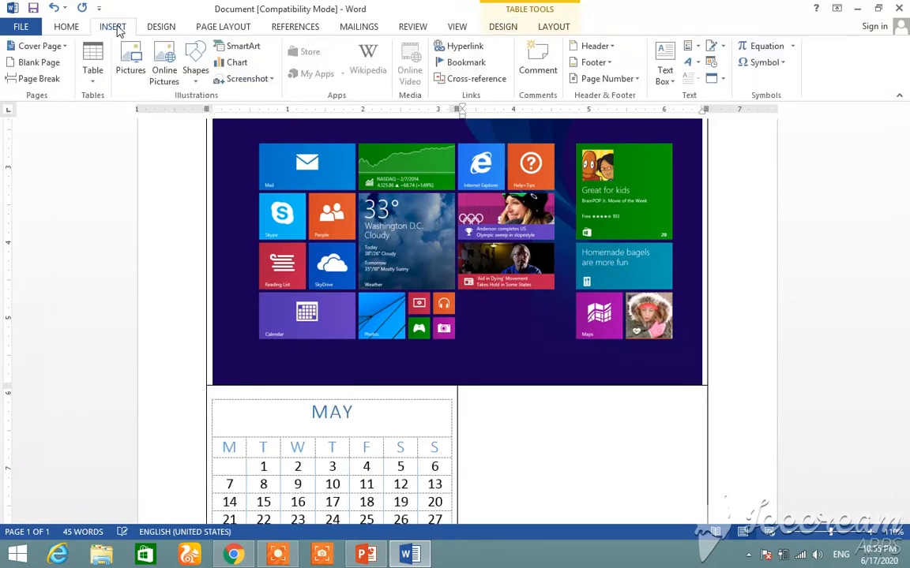
pyautogui.click(94, 78)
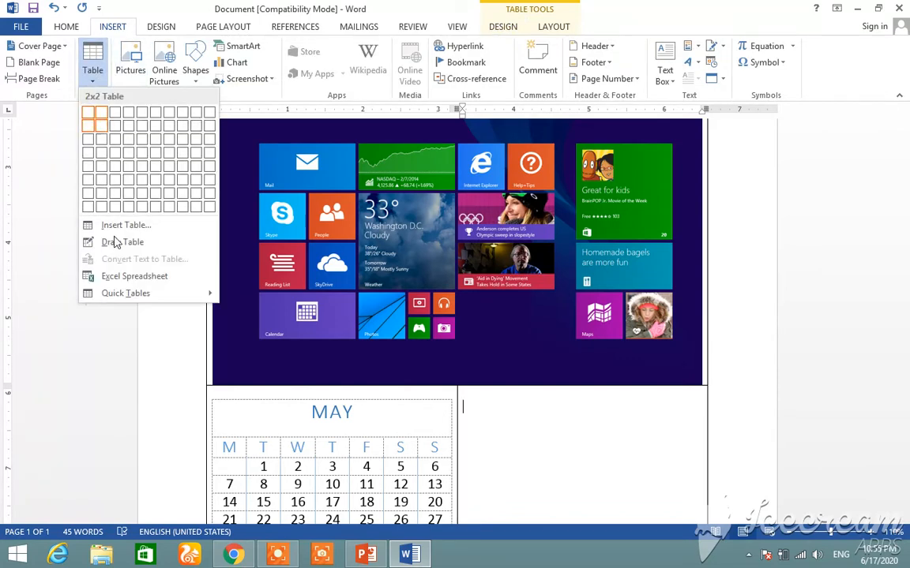
pyautogui.moveTo(126, 294)
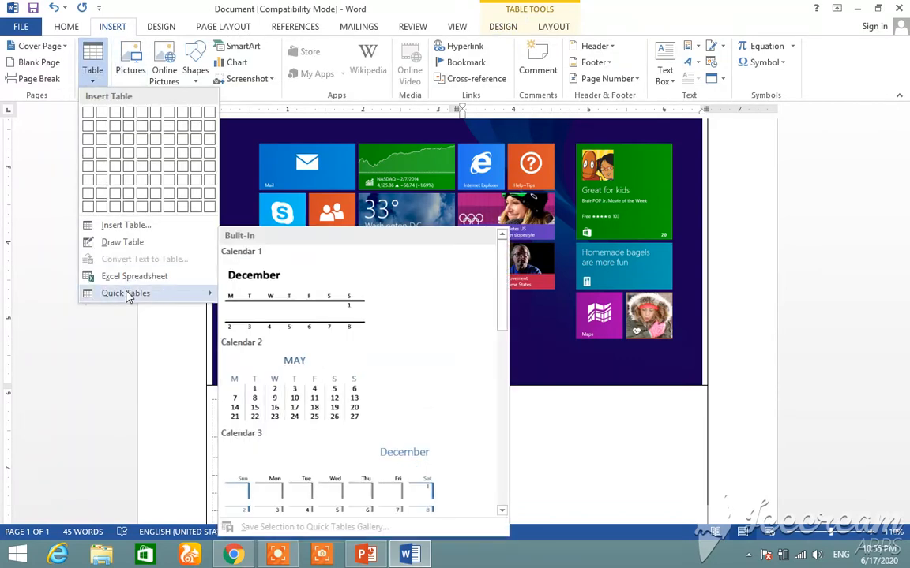
pyautogui.click(320, 383)
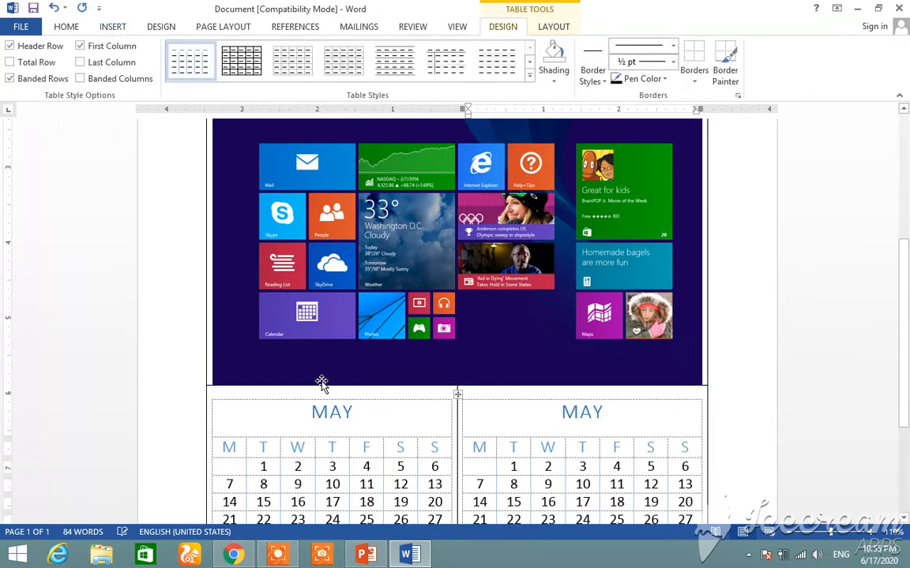
# - Select the whole table holding the picture and calendars and remove all its borders
pyautogui.click(903, 108)
pyautogui.click(904, 108)
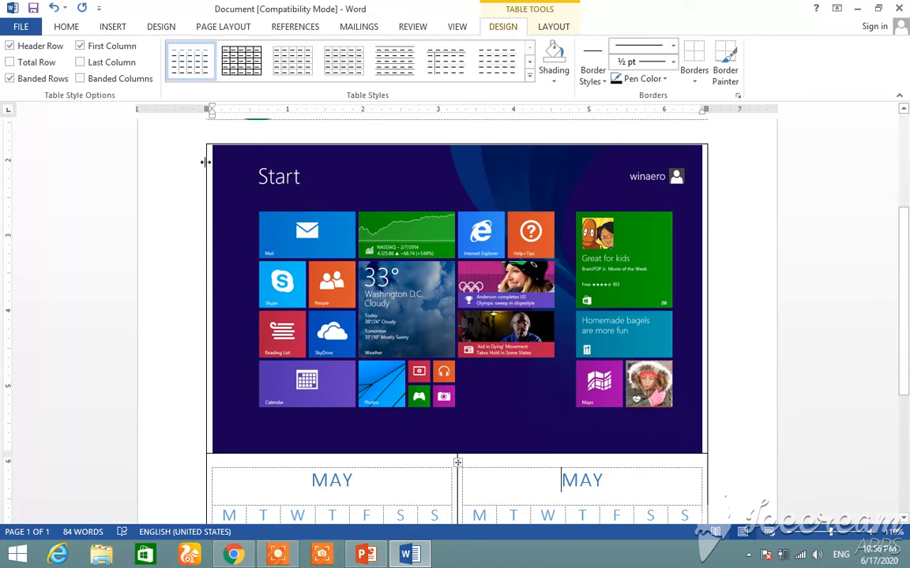
pyautogui.click(209, 463)
pyautogui.hotkey('ctrl', 'a')
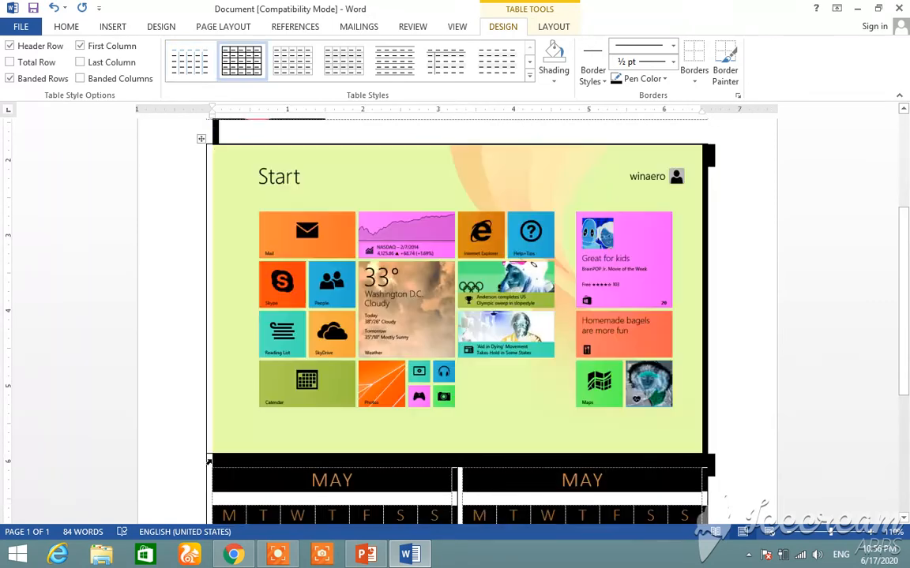
pyautogui.click(204, 140)
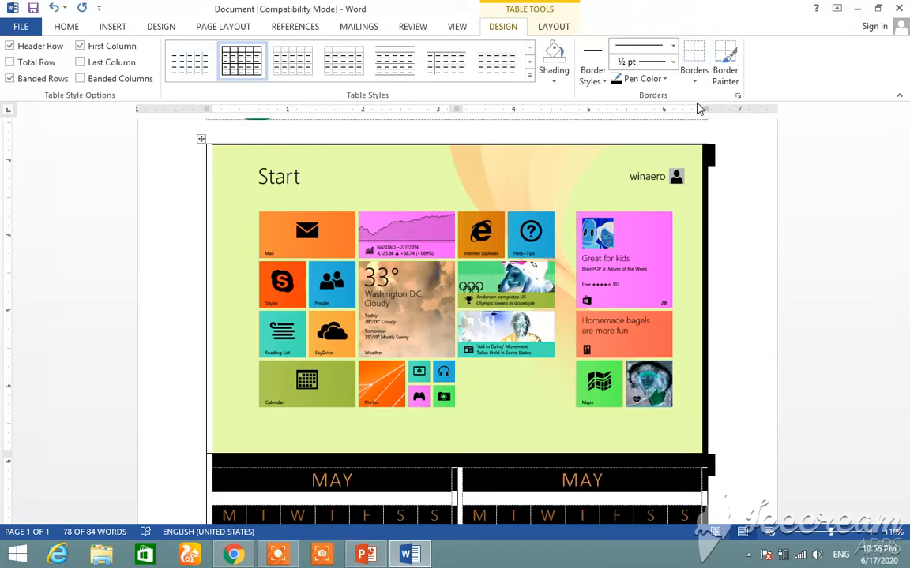
pyautogui.click(696, 73)
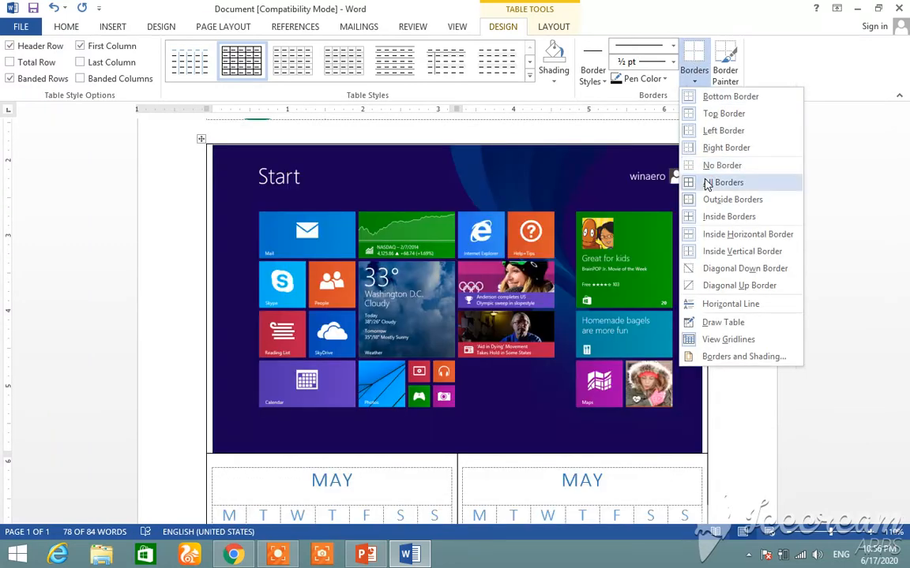
pyautogui.click(710, 165)
pyautogui.click(709, 167)
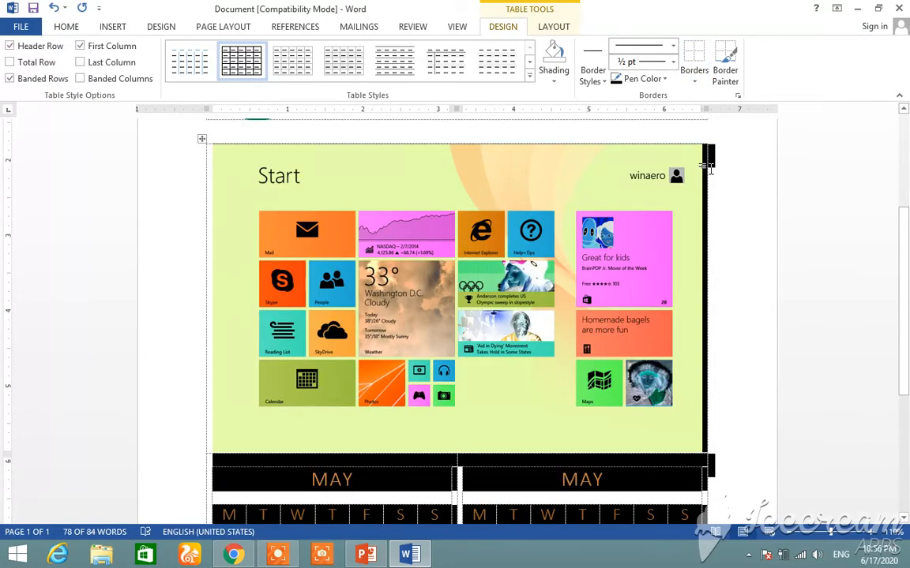
# - Check in the print preview how the page looks with the borderless picture and calendar table
pyautogui.hotkey('ctrl', 'p')
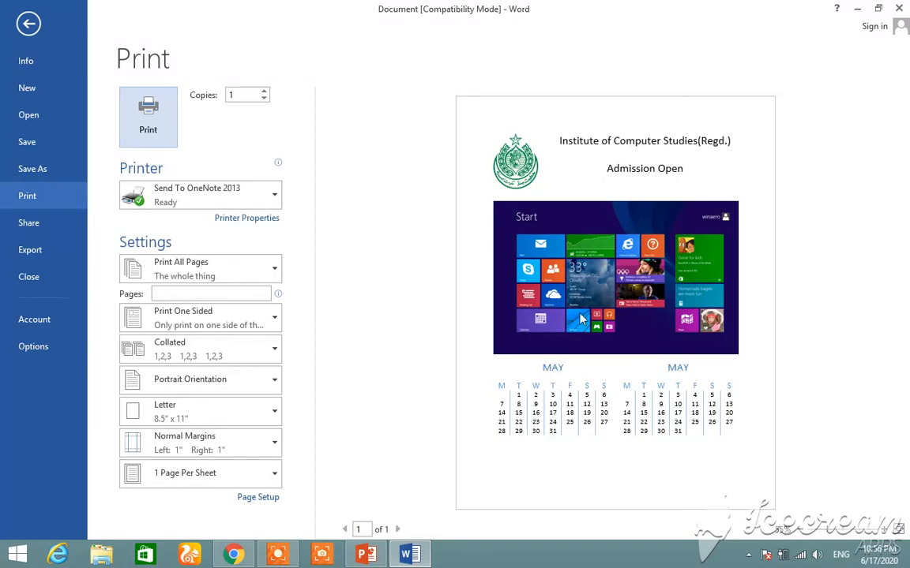
pyautogui.press('Escape')
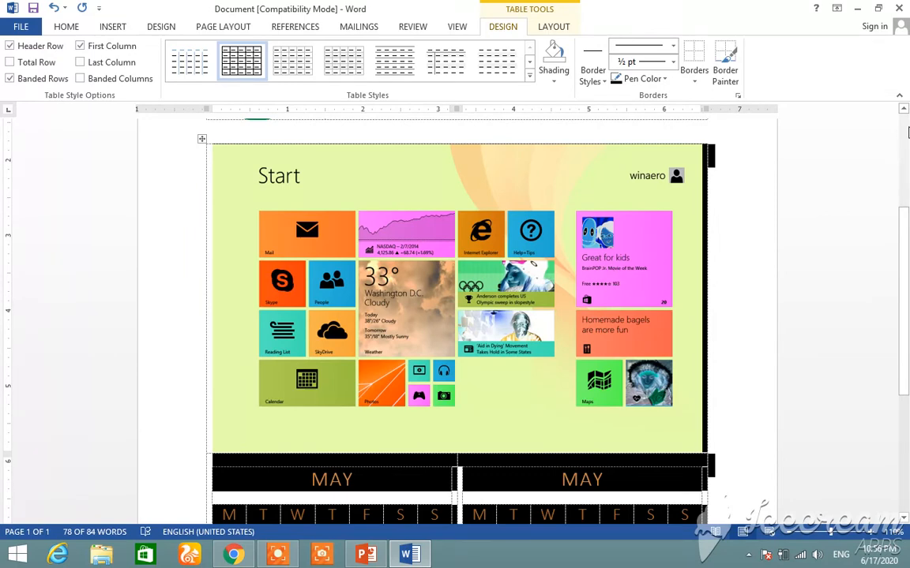
pyautogui.scroll(5, 905, 136)
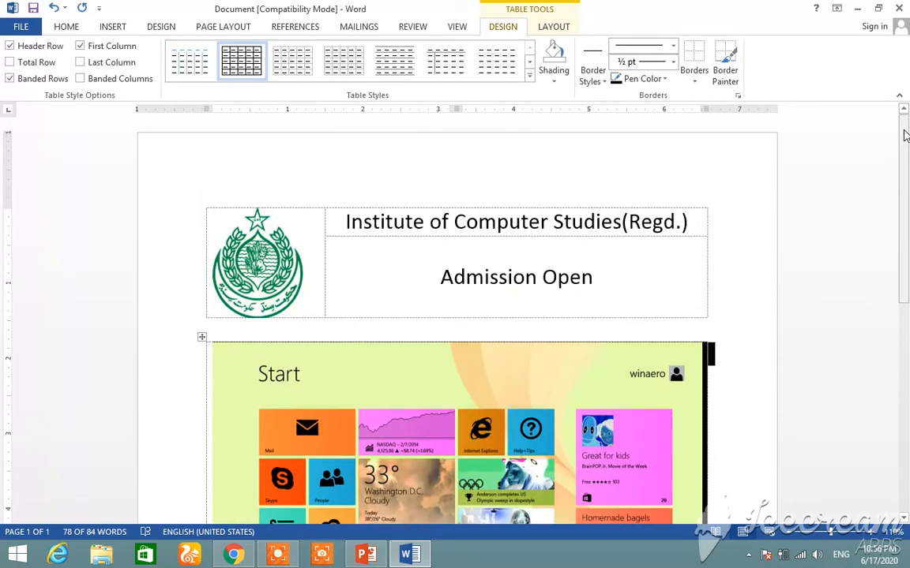
pyautogui.click(277, 554)
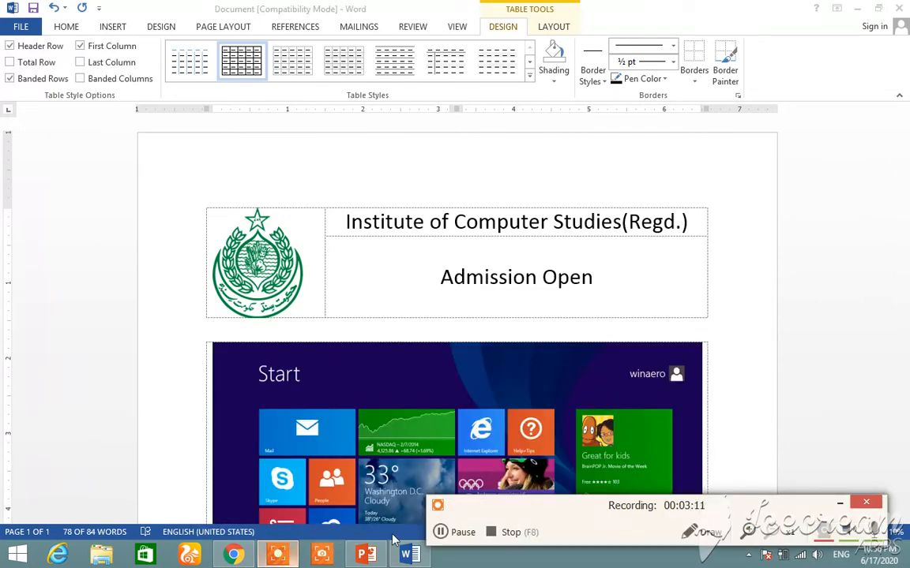
pyautogui.click(517, 380)
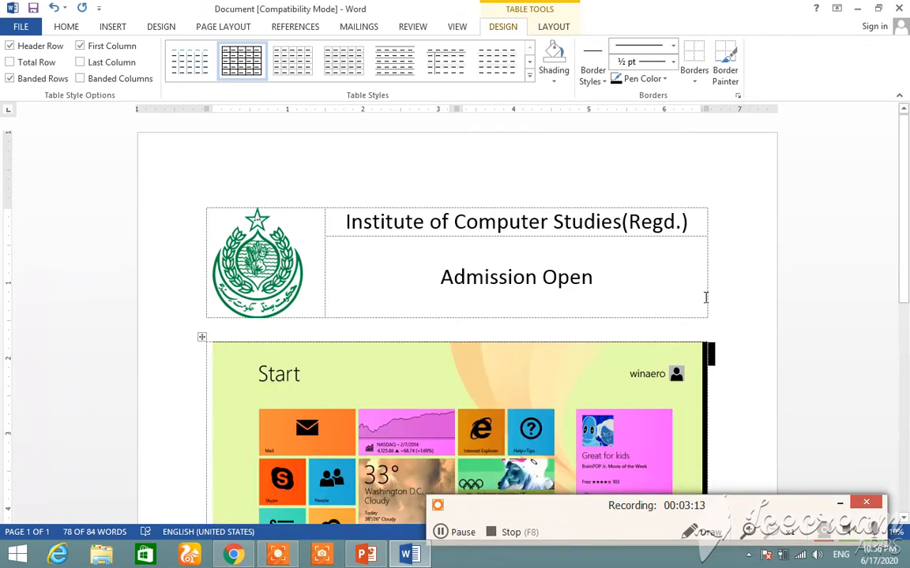
pyautogui.click(744, 275)
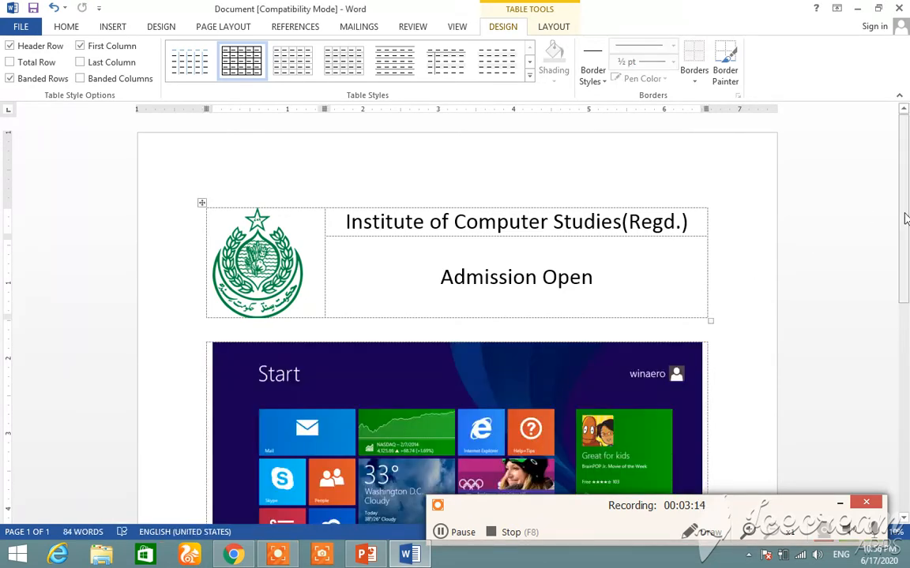
# - Try to add a row at the end of the second calendar, and undo it
pyautogui.scroll(-5, 906, 218)
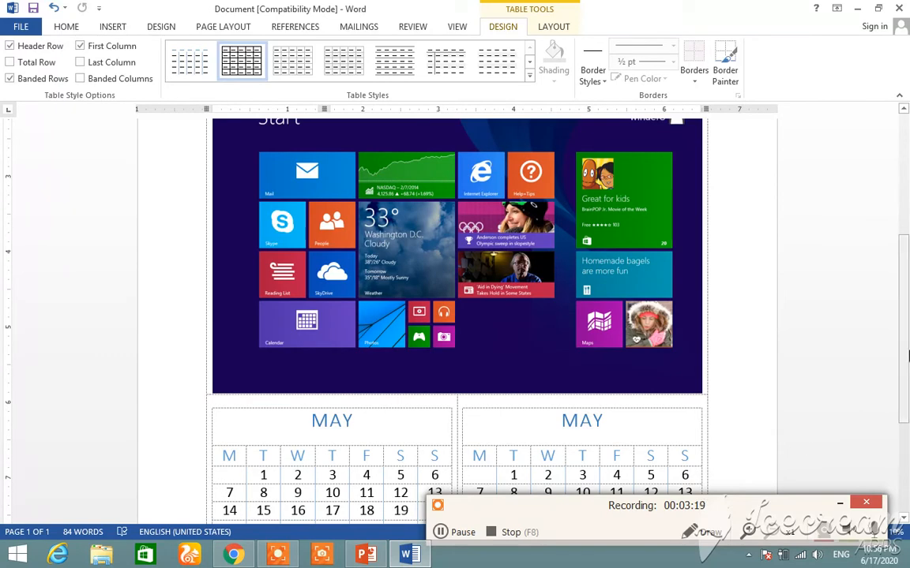
pyautogui.moveTo(906, 357); pyautogui.dragTo(908, 450)
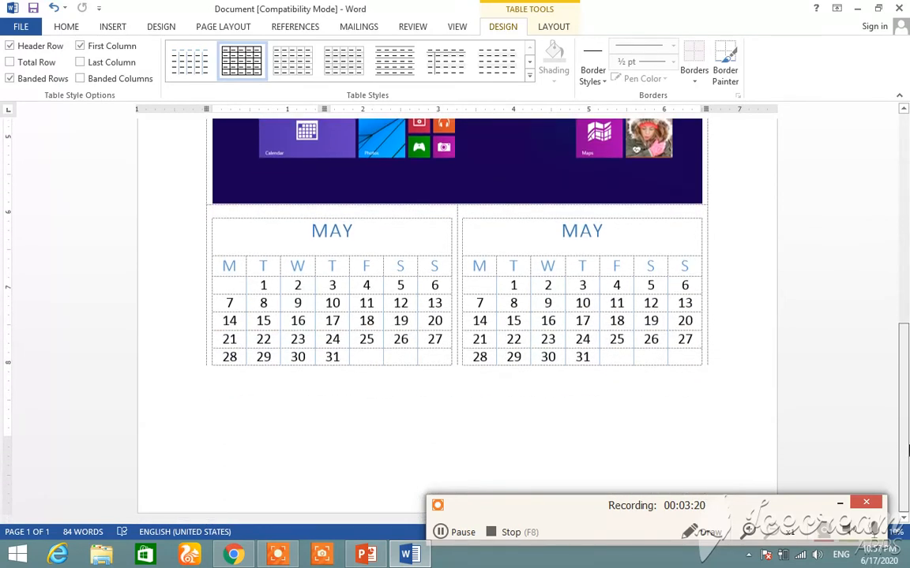
pyautogui.click(707, 345)
pyautogui.press('Tab')
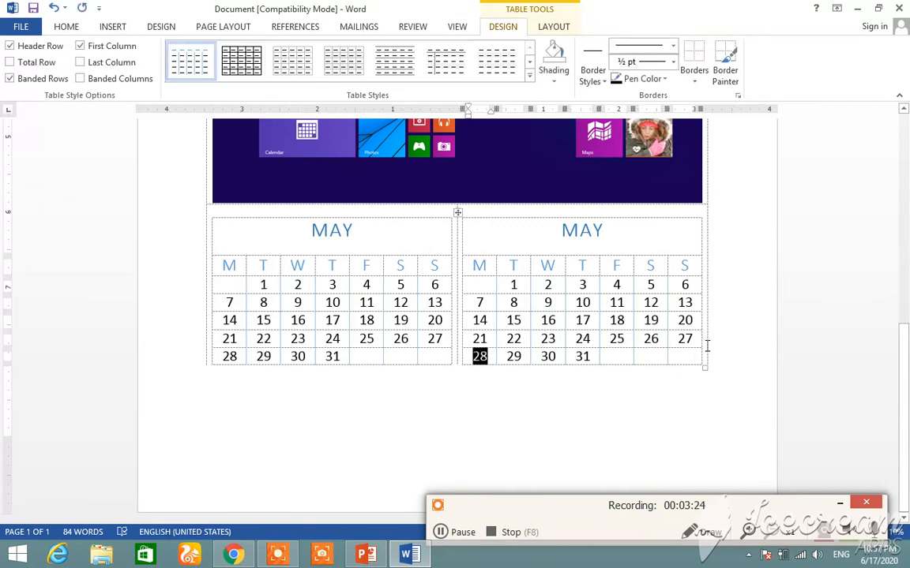
pyautogui.press('Tab')
pyautogui.press('Tab')
pyautogui.press('Tab')
pyautogui.press('Tab')
pyautogui.press('Tab')
pyautogui.press('Tab')
pyautogui.press('Tab')
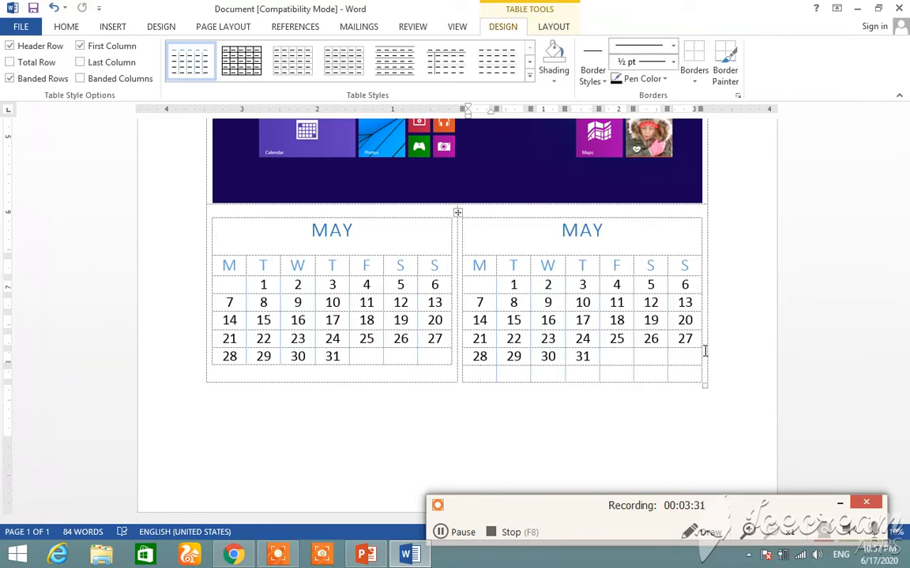
pyautogui.hotkey('ctrl', 'z')
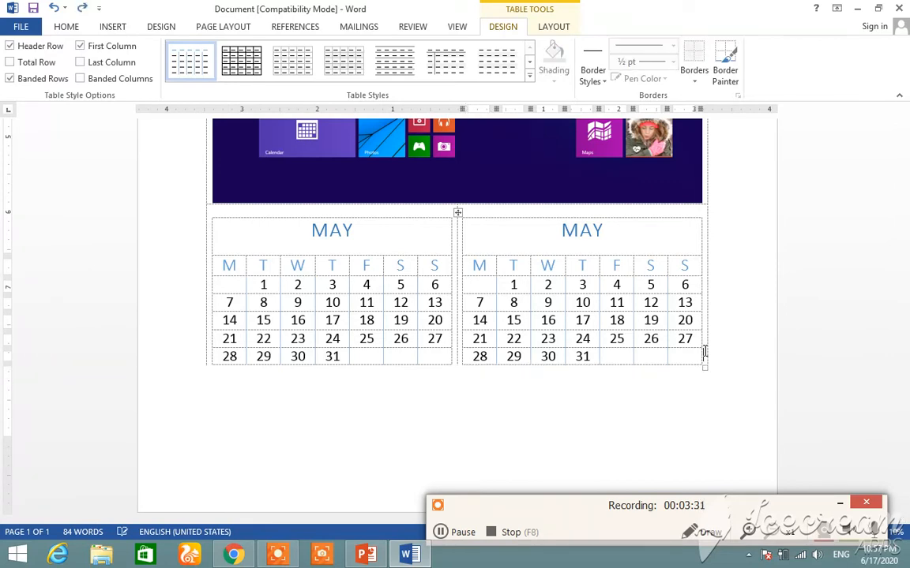
# - Insert a row between the picture and the calendars and merge its two cells
pyautogui.click(197, 229)
pyautogui.click(198, 288)
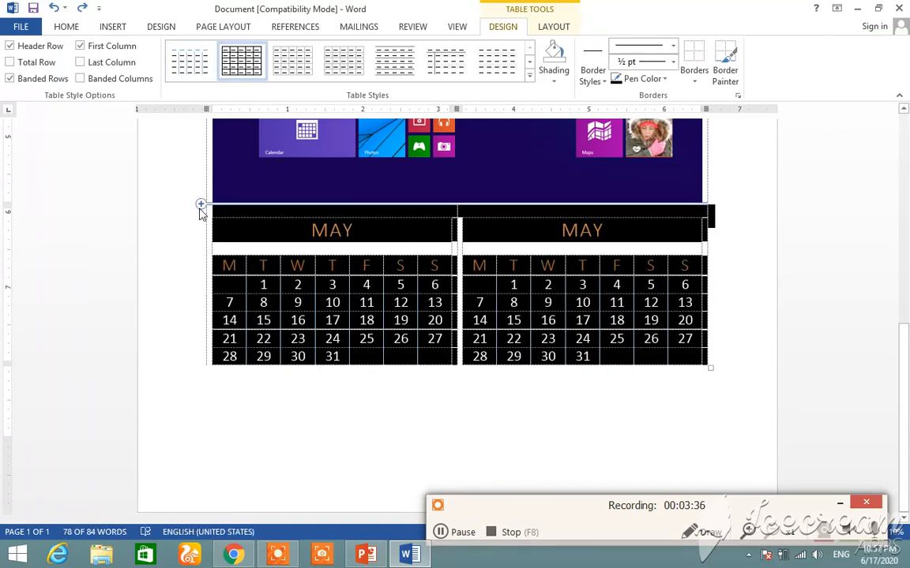
pyautogui.click(201, 206)
pyautogui.click(309, 215)
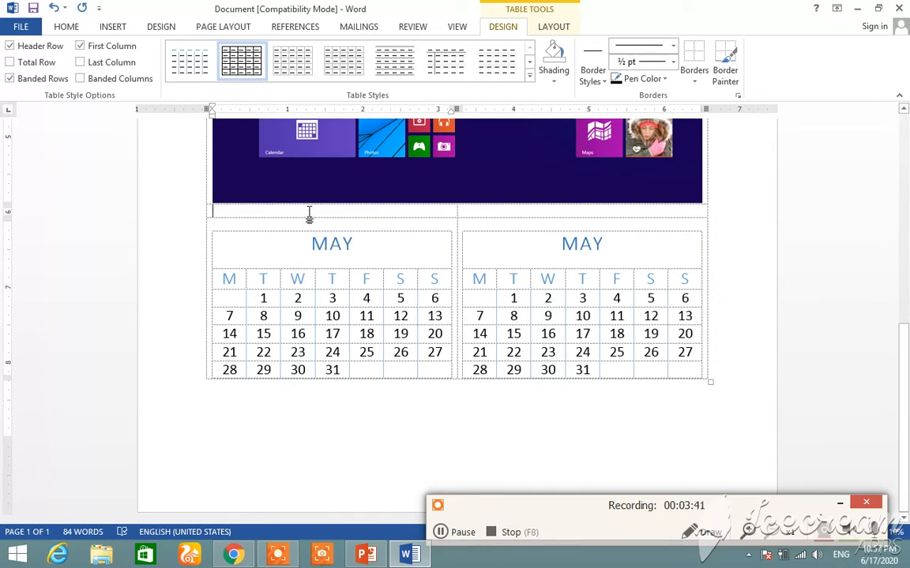
pyautogui.hotkey('shift', 'Right')
pyautogui.hotkey('shift', 'Right')
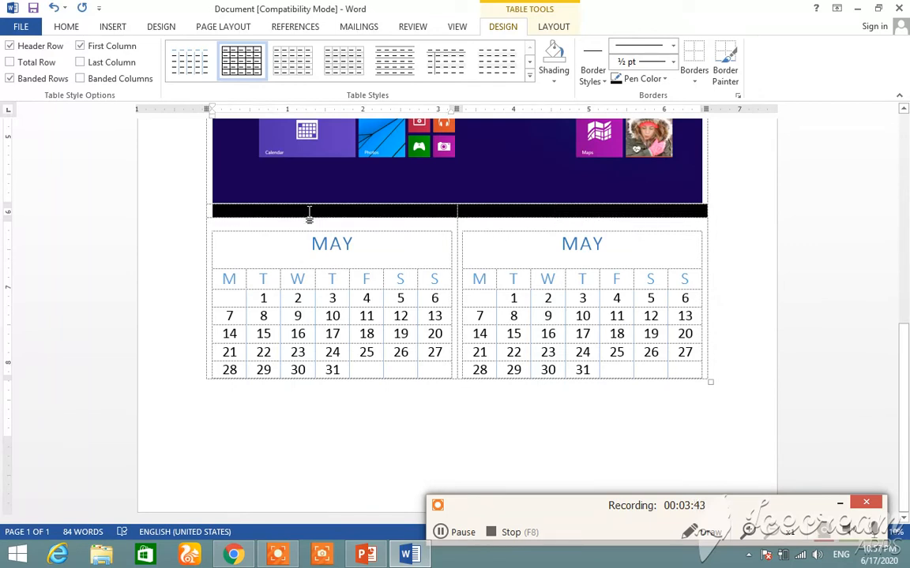
pyautogui.rightClick(309, 214)
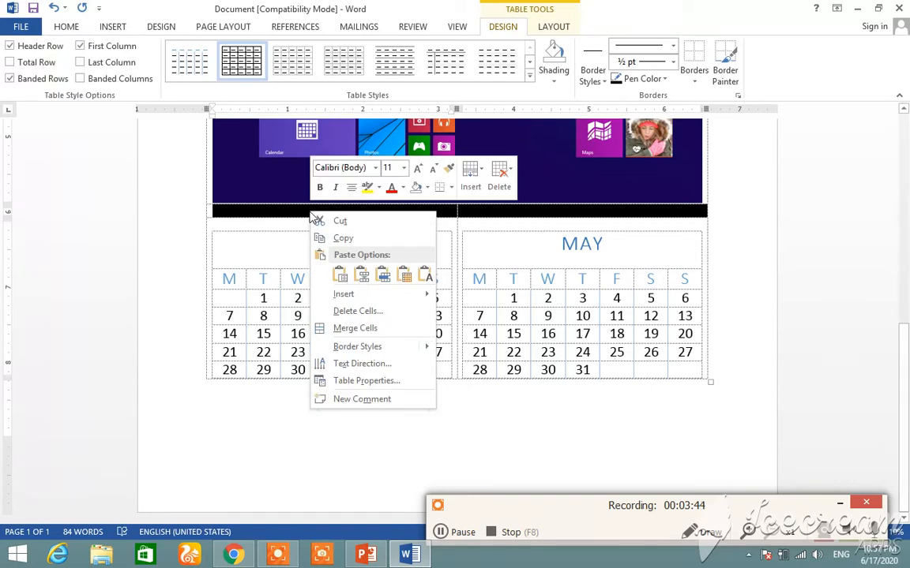
pyautogui.click(325, 329)
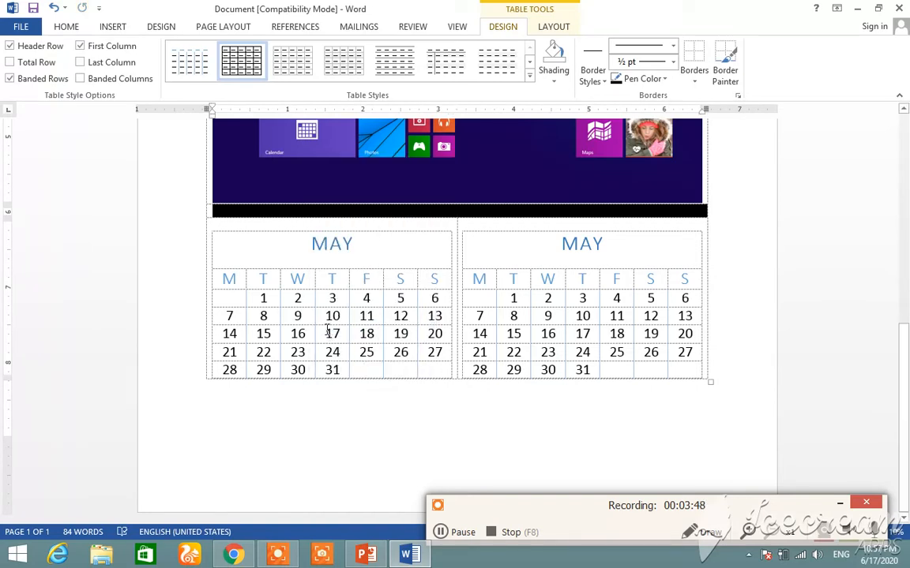
# - Enter 2020 in the merged row above the calendars and centre it
pyautogui.write('@02')
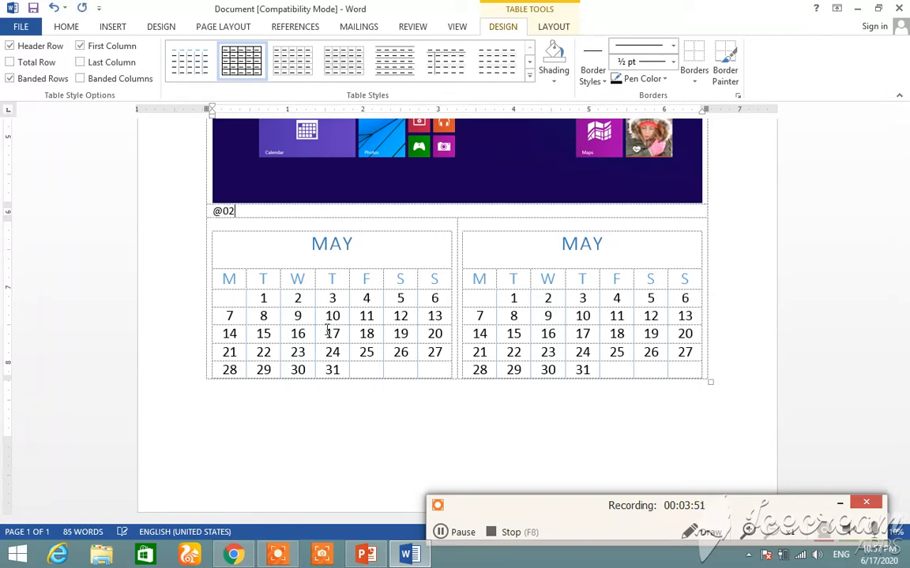
pyautogui.press('BackSpace')
pyautogui.press('BackSpace')
pyautogui.press('BackSpace')
pyautogui.write('2020')
pyautogui.hotkey('shift', 'Home')
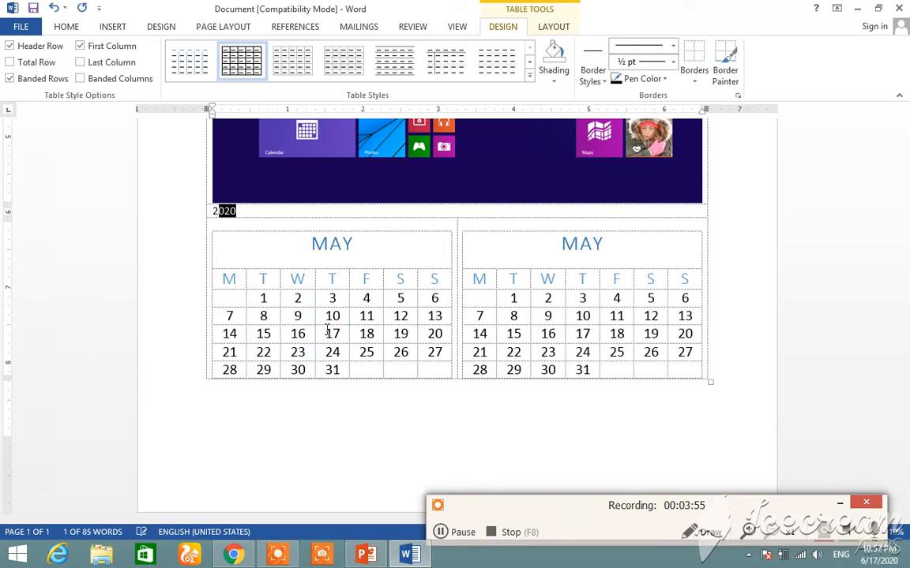
pyautogui.hotkey('ctrl', 'e')
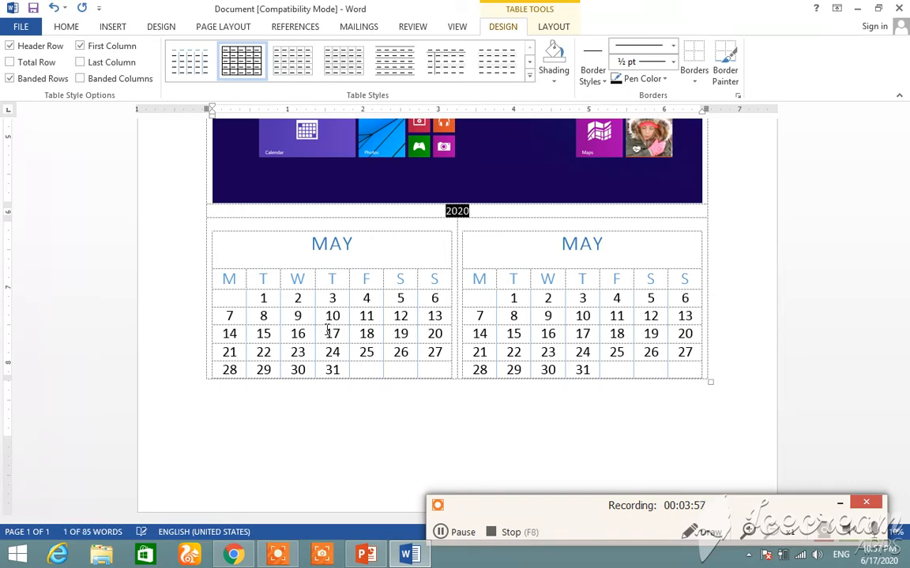
# - Enlarge the 2020 text above the calendars to 35 pt
pyautogui.hotkey('ctrl', 'shift', '.')
pyautogui.hotkey('ctrl', 'shift', '.')
pyautogui.hotkey('ctrl', 'shift', '.')
pyautogui.hotkey('ctrl', 'shift', '.')
pyautogui.hotkey('ctrl', 'shift', '.')
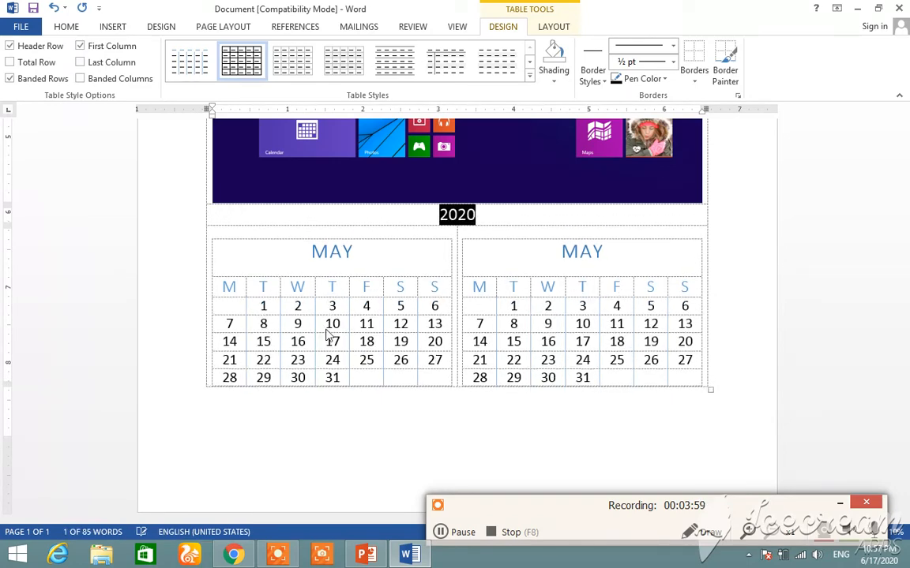
pyautogui.hotkey('ctrl', 'shift', '.')
pyautogui.hotkey('ctrl', 'shift', '.')
pyautogui.hotkey('ctrl', 'shift', '.')
pyautogui.hotkey('ctrl', 'shift', '.')
pyautogui.hotkey('ctrl', 'shift', '.')
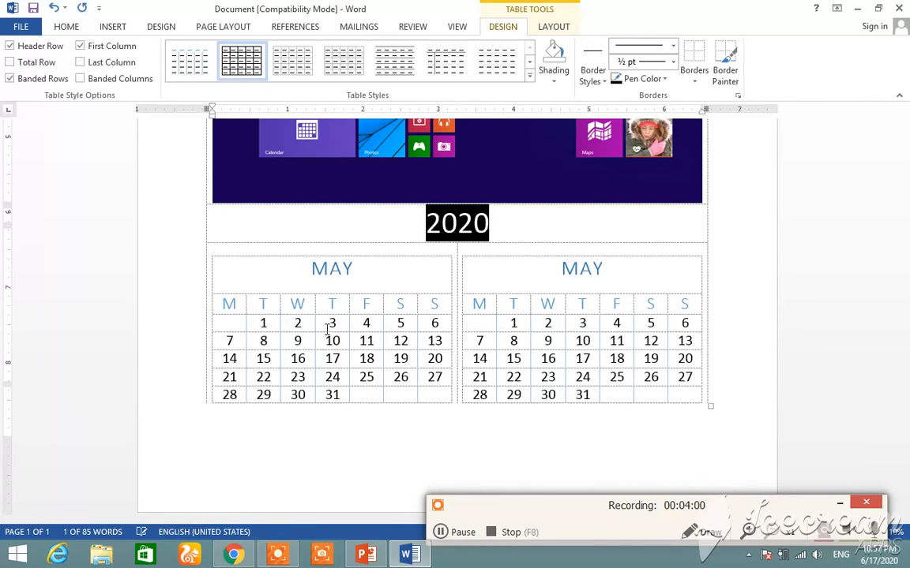
pyautogui.hotkey('ctrl', 'shift', '.')
# - Add "Year :" in front of 2020 in the merged row above the calendars
pyautogui.press('Left')
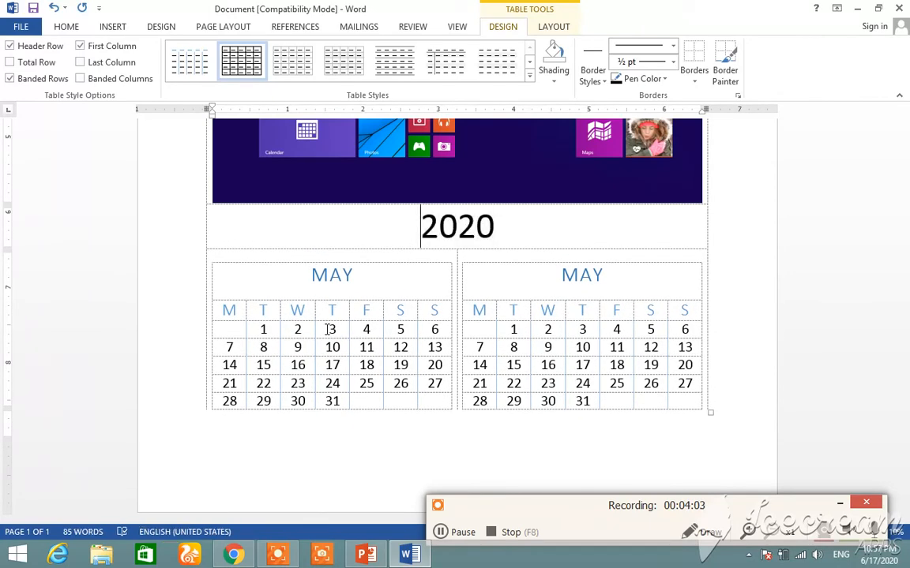
pyautogui.write('Year ')
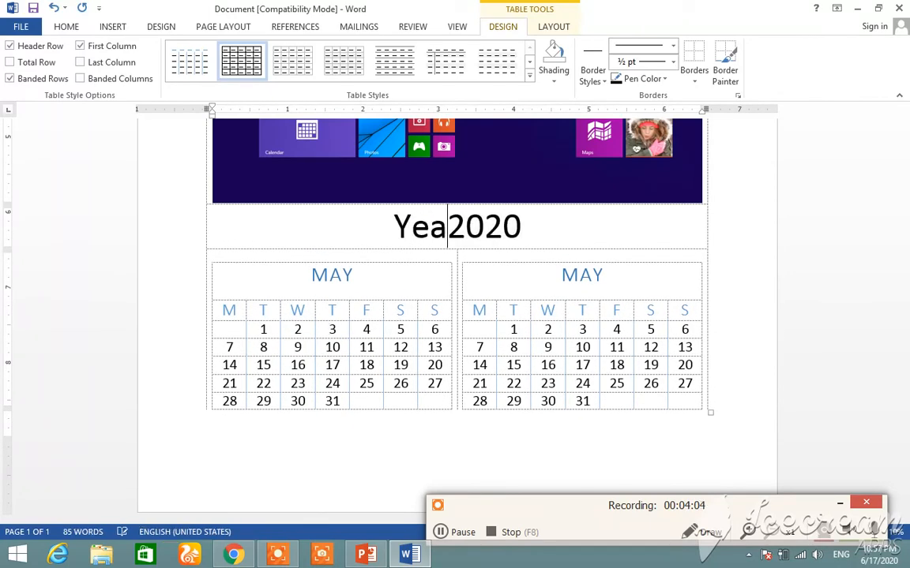
pyautogui.write(':')
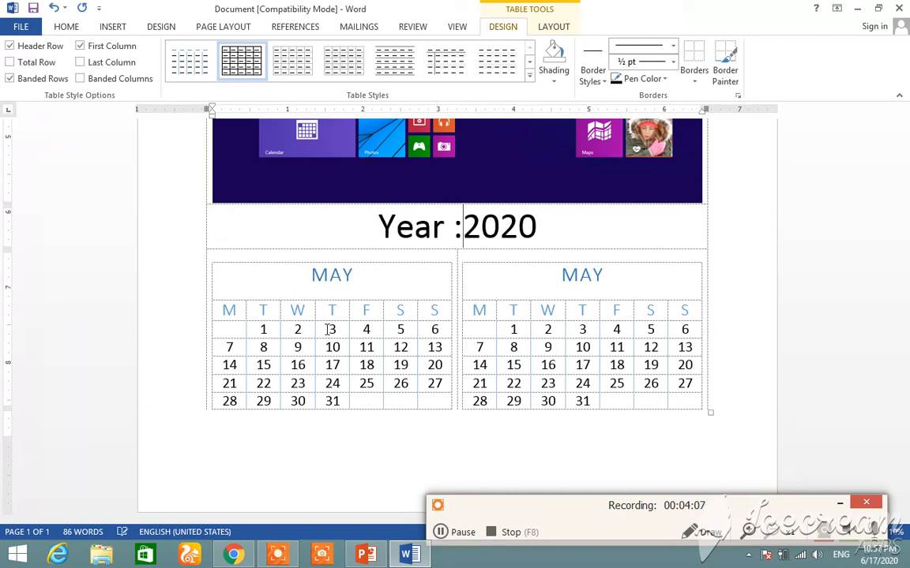
# - Colour the whole "Year :2020" line red
pyautogui.click(379, 221)
pyautogui.hotkey('shift', 'Right')
pyautogui.hotkey('shift', 'Right')
pyautogui.hotkey('shift', 'Right')
pyautogui.hotkey('shift', 'Right')
pyautogui.hotkey('shift', 'Right')
pyautogui.hotkey('shift', 'Right')
pyautogui.hotkey('shift', 'Right')
pyautogui.hotkey('shift', 'Right')
pyautogui.hotkey('shift', 'Right')
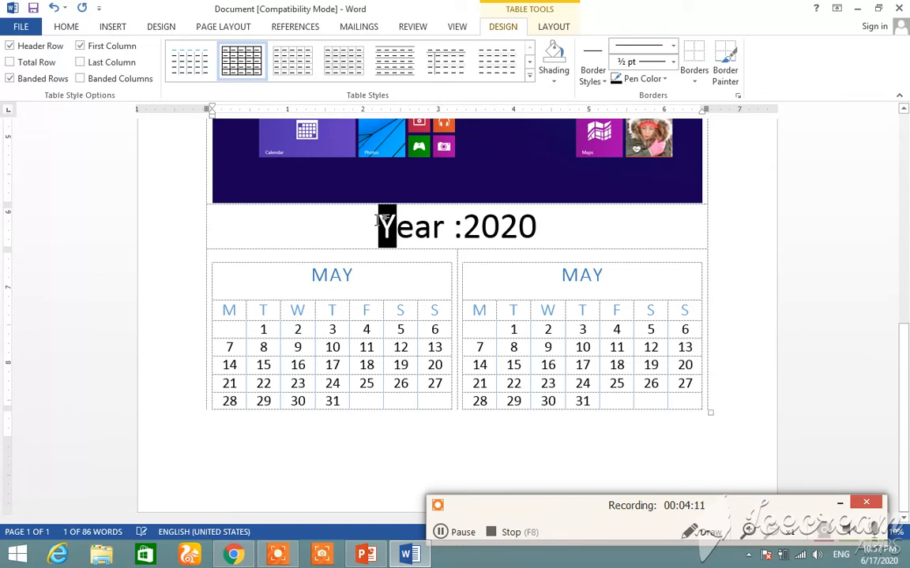
pyautogui.hotkey('shift', 'Right')
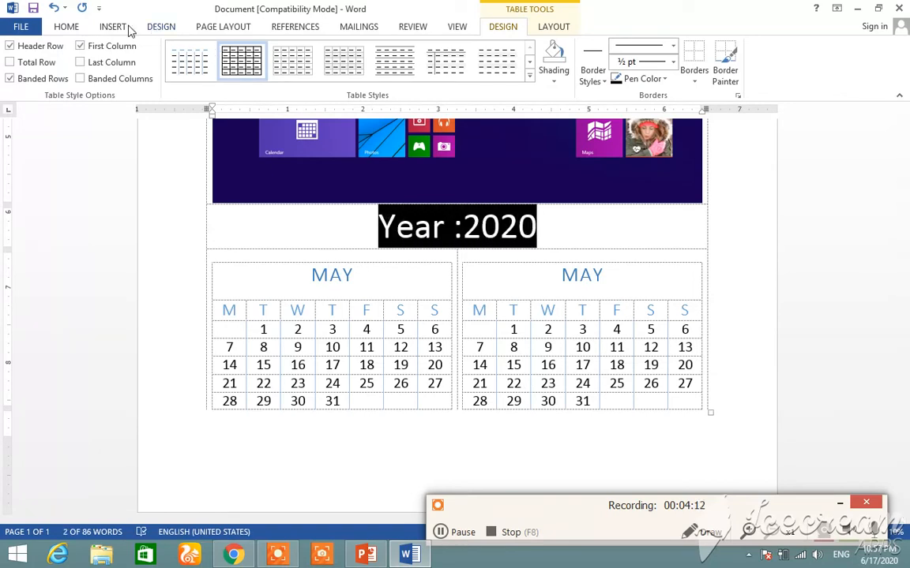
pyautogui.click(73, 32)
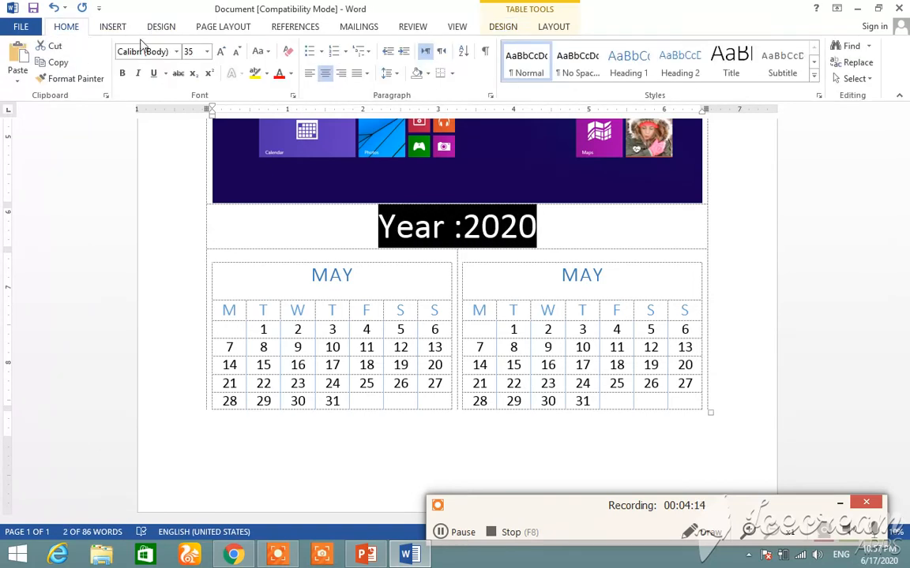
pyautogui.click(282, 76)
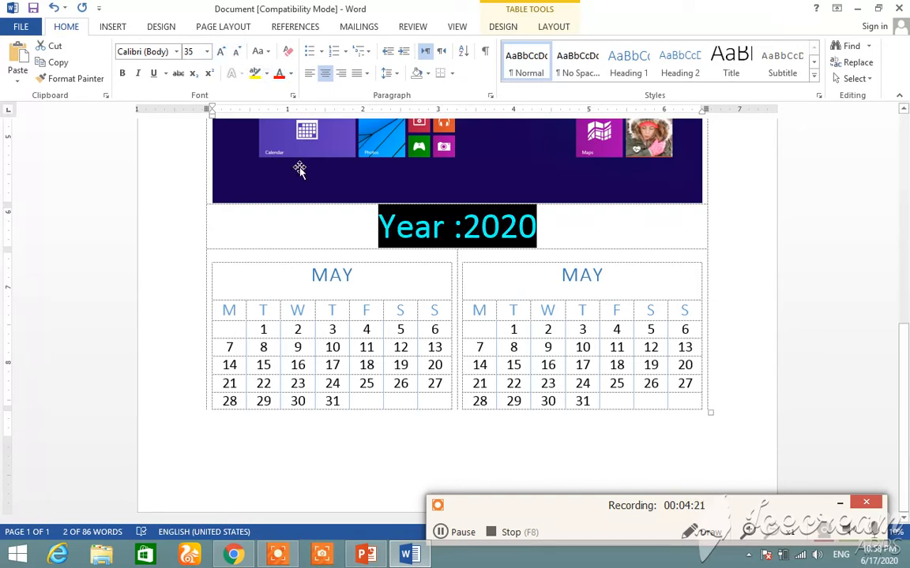
pyautogui.click(399, 271)
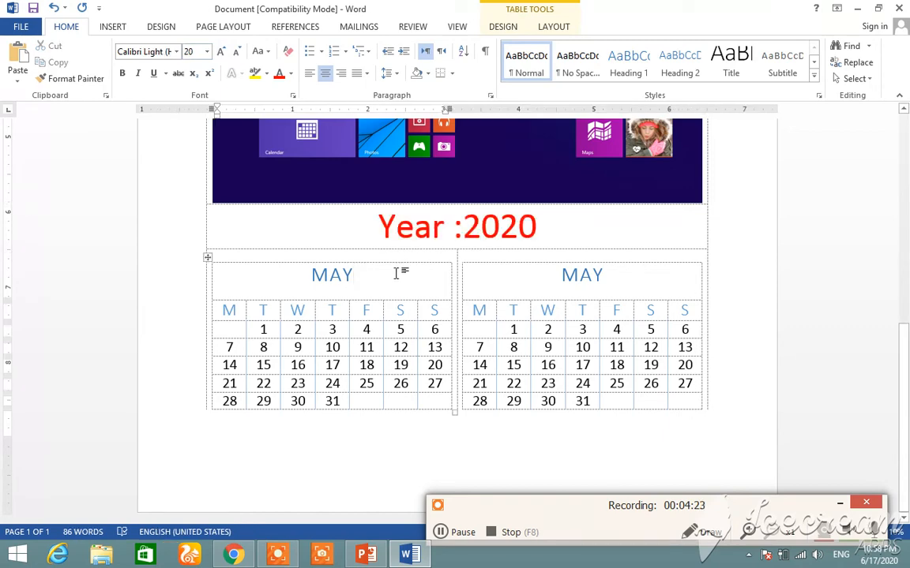
# - Check in the print preview how the page looks with the year heading above the calendars
pyautogui.hotkey('ctrl', 'p')
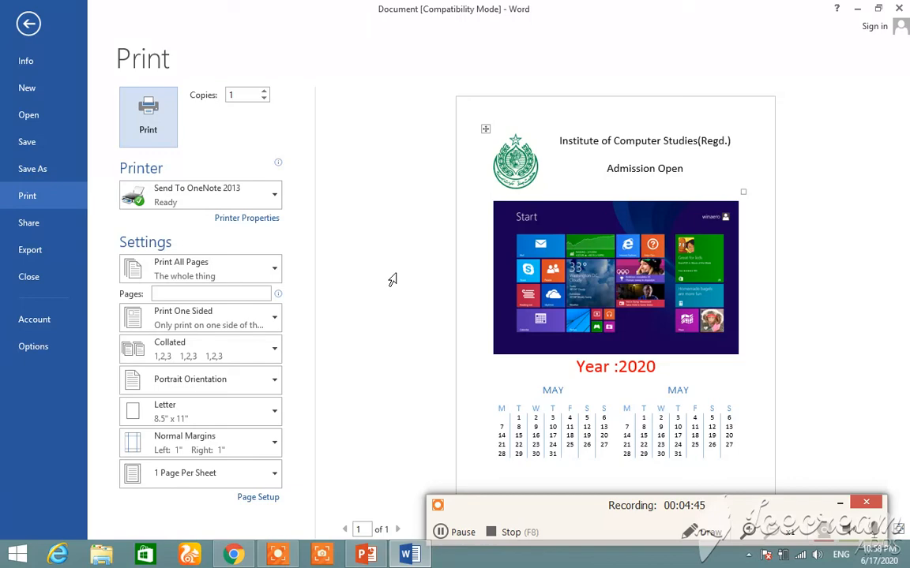
pyautogui.press('Escape')
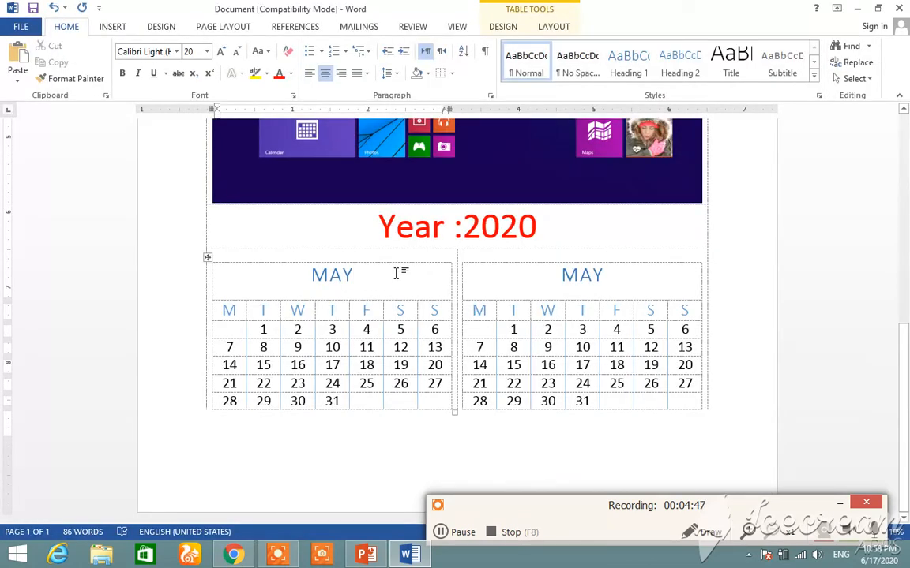